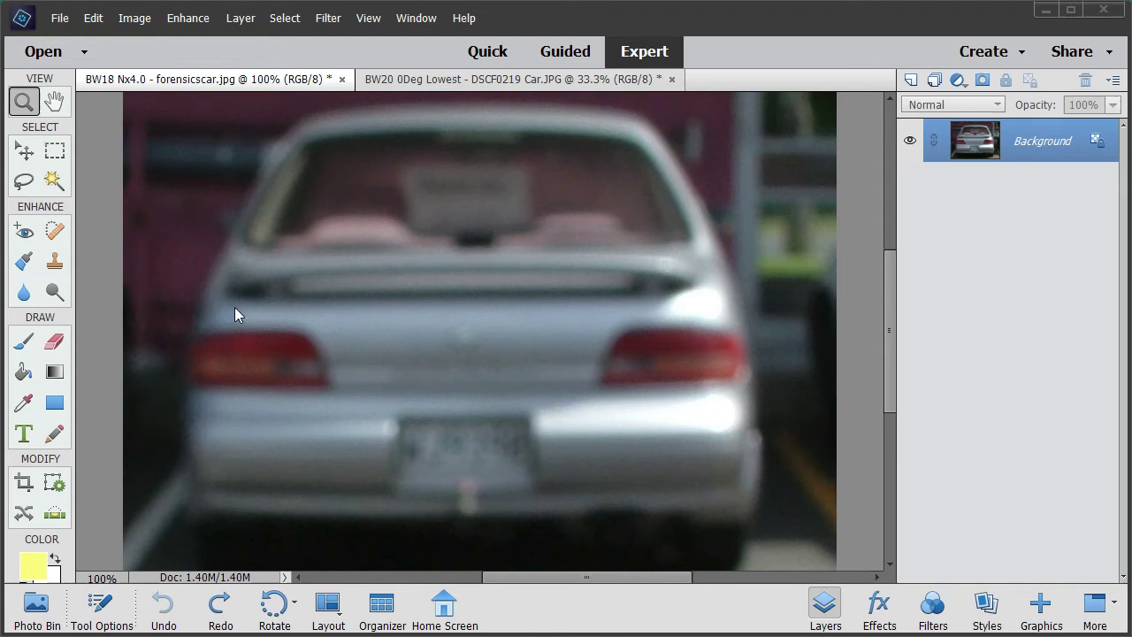
click(465, 495)
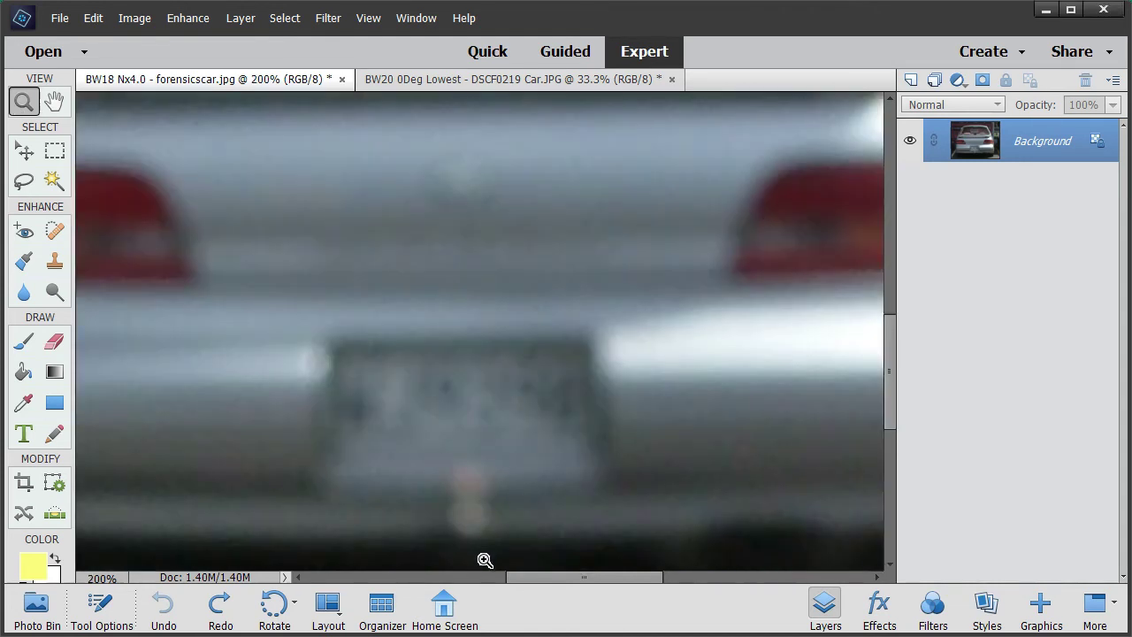
click(482, 559)
click(477, 561)
click(473, 557)
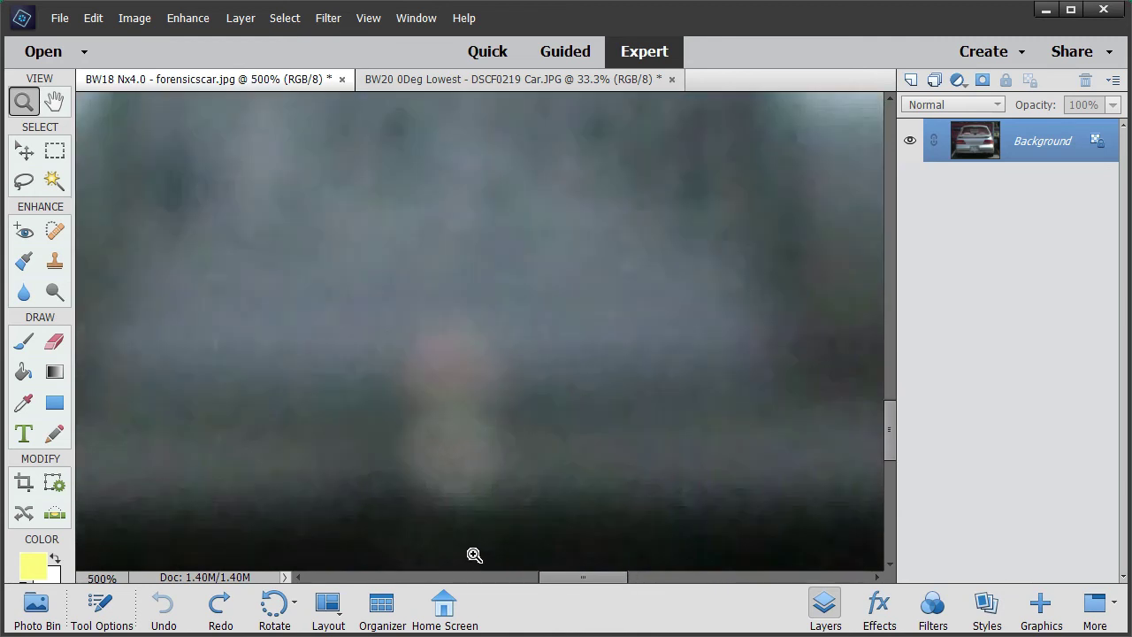
click(469, 542)
click(472, 548)
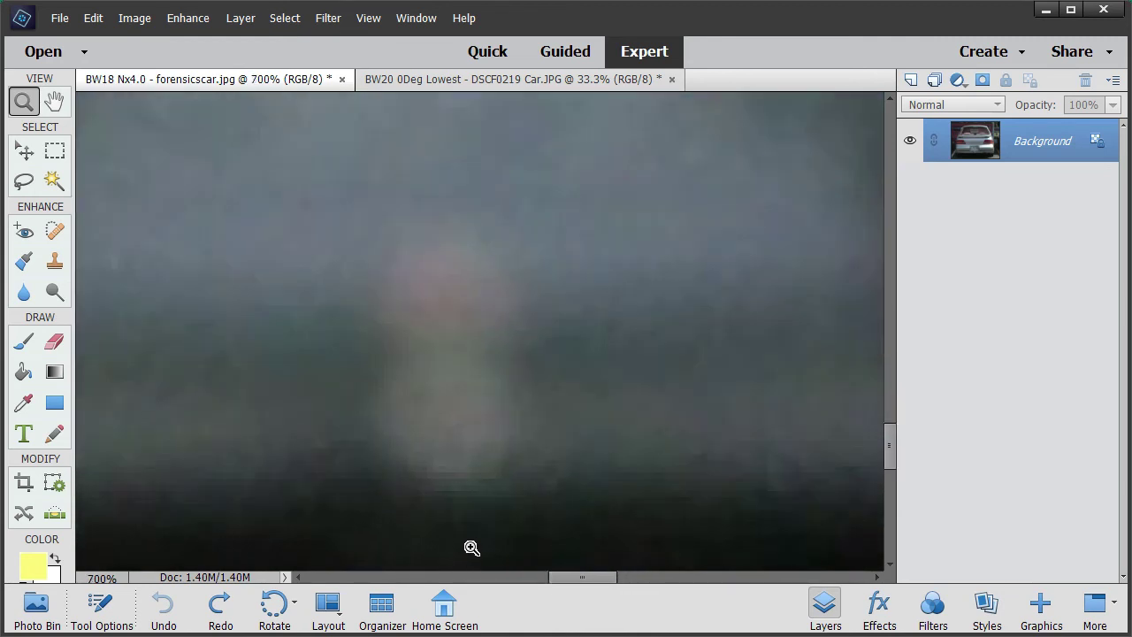
click(471, 548)
click(470, 549)
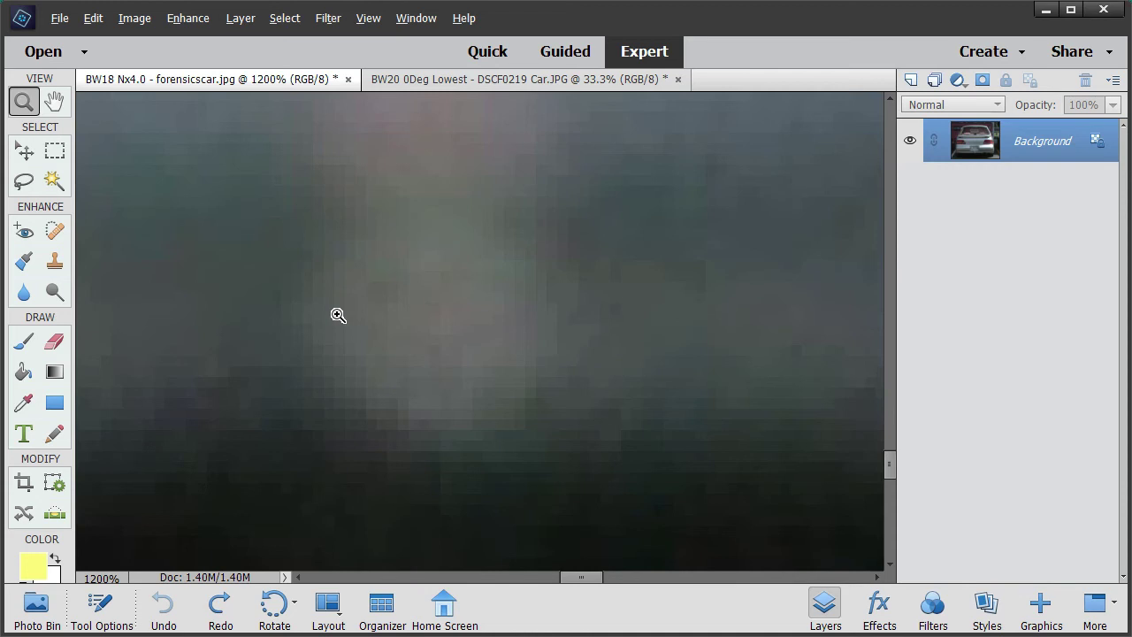
alt+click(389, 331)
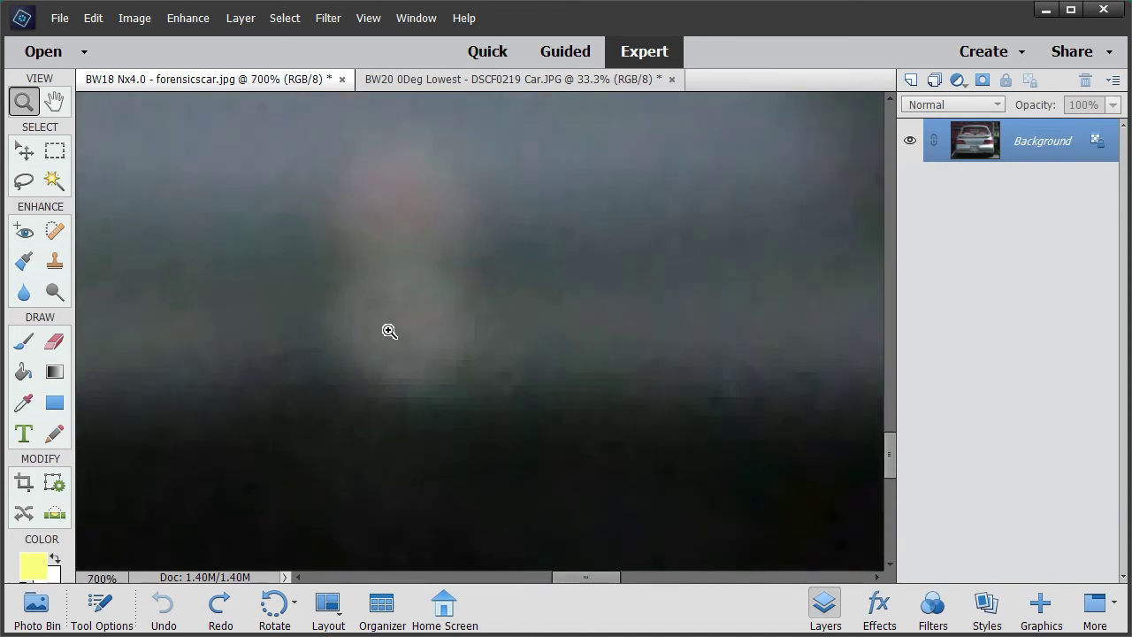
alt+click(389, 331)
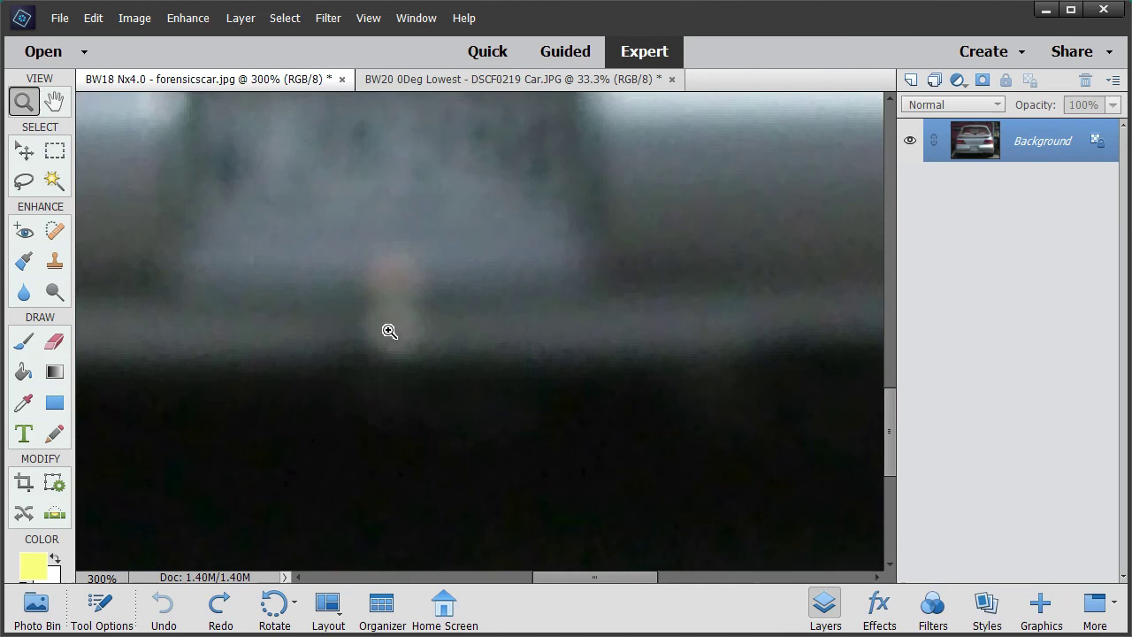
alt+click(389, 331)
alt+click(389, 331)
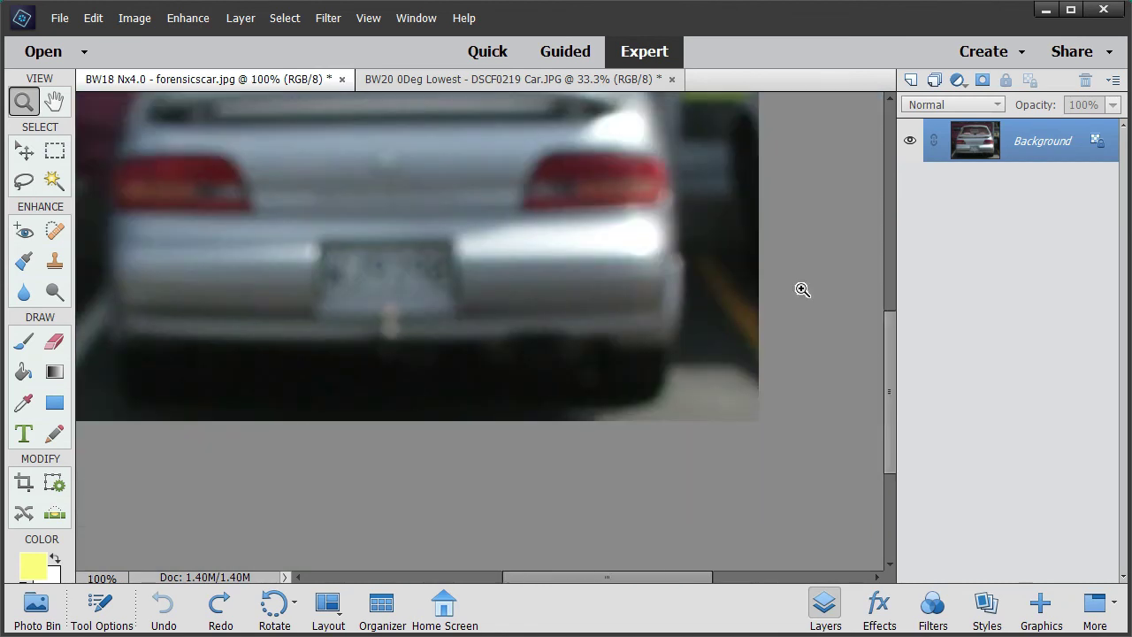
drag(891, 356, 884, 290)
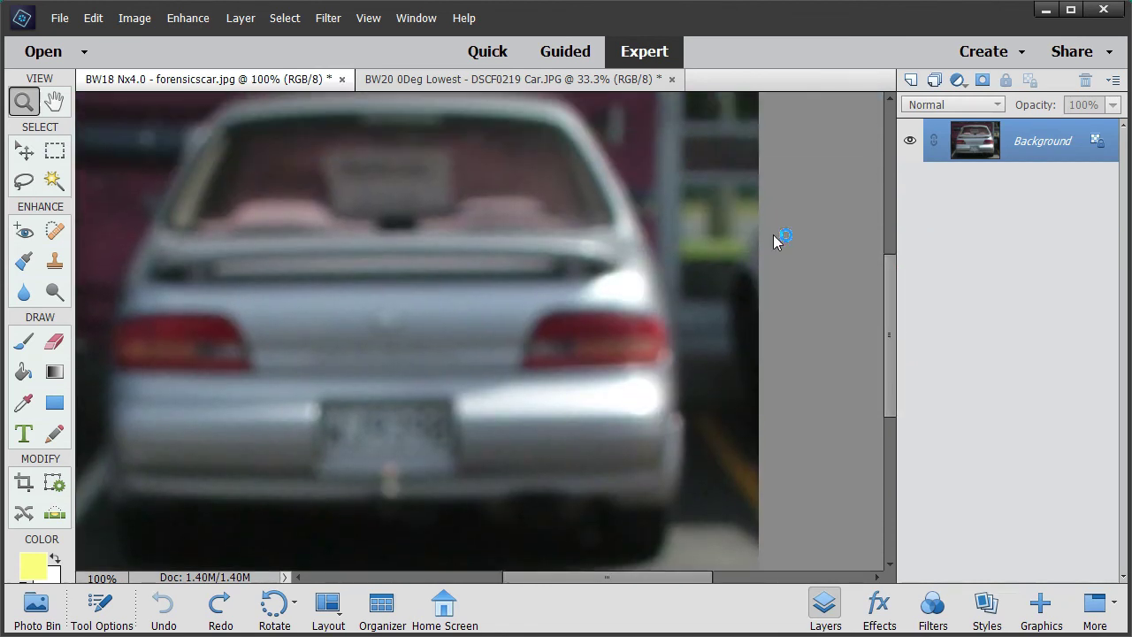
Open Focus Magic's Fix Out-of-Focus Blur, place the test box on the rear plate, and compare at 20-pixel blur width
click(328, 18)
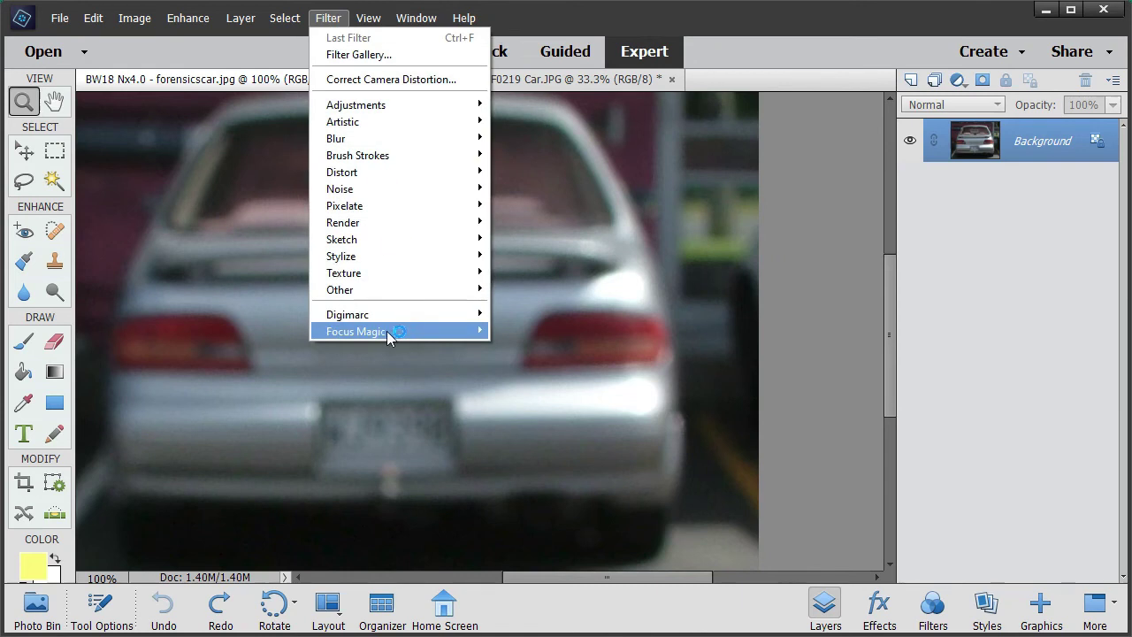
mouse_move(491, 329)
click(523, 350)
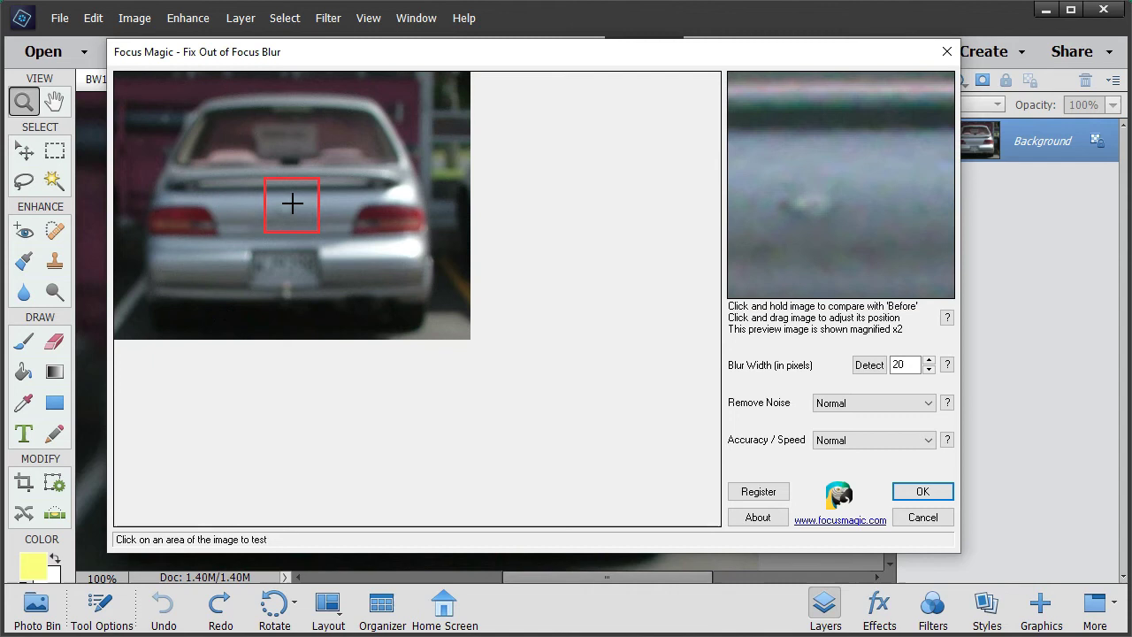
drag(288, 205, 271, 271)
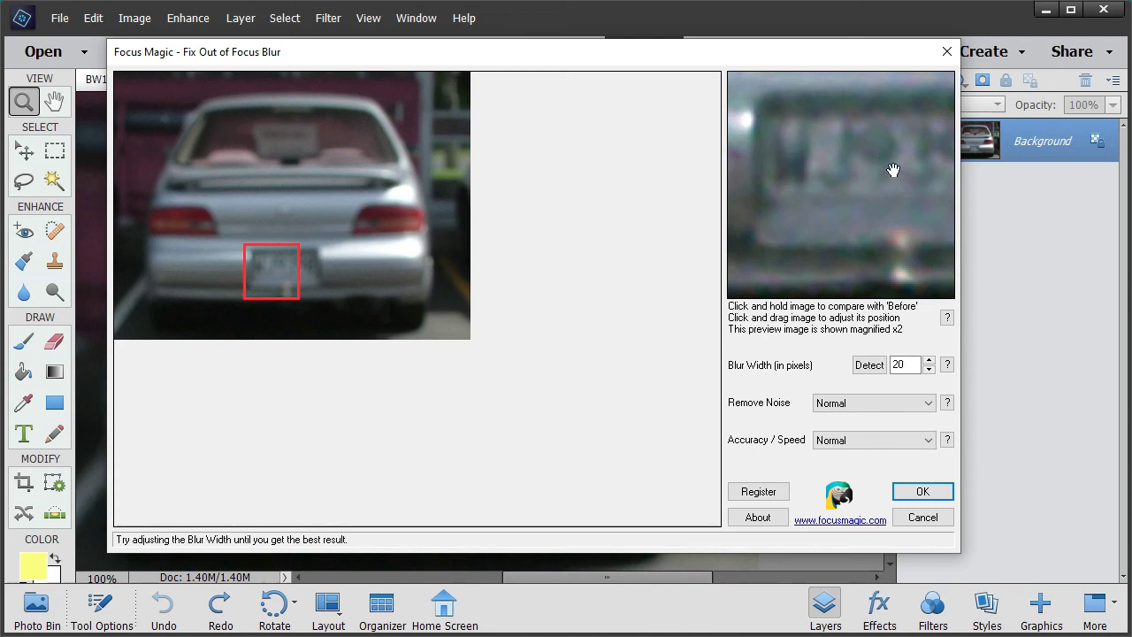
drag(846, 208, 845, 208)
Preview the plate at Highest / Slowest accuracy, then cancel Focus Magic without applying it
click(928, 447)
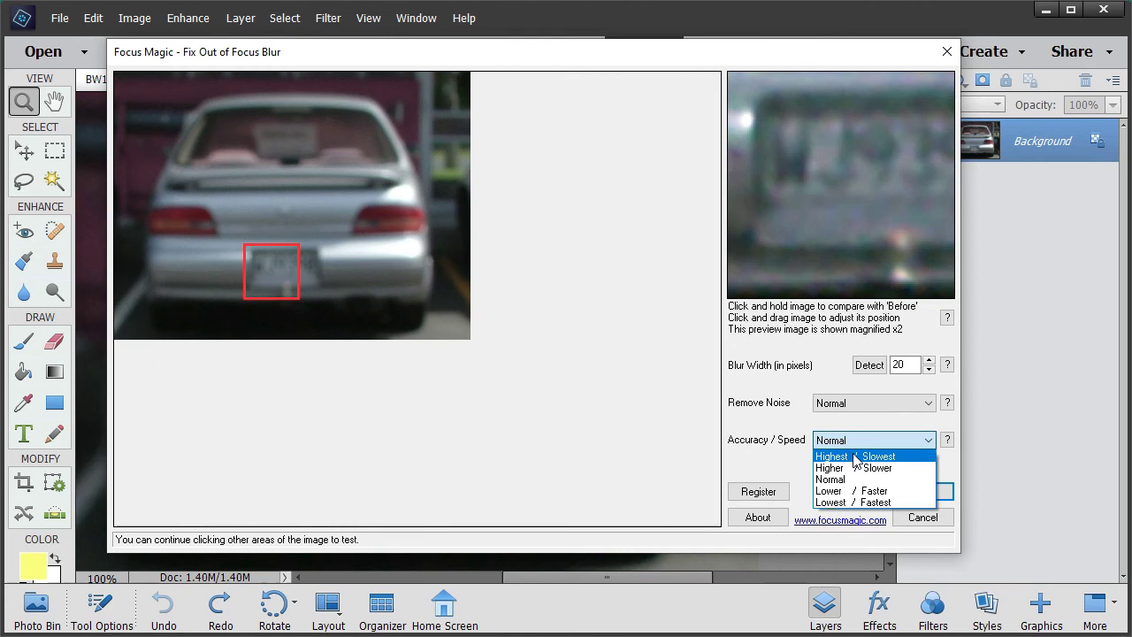
click(855, 457)
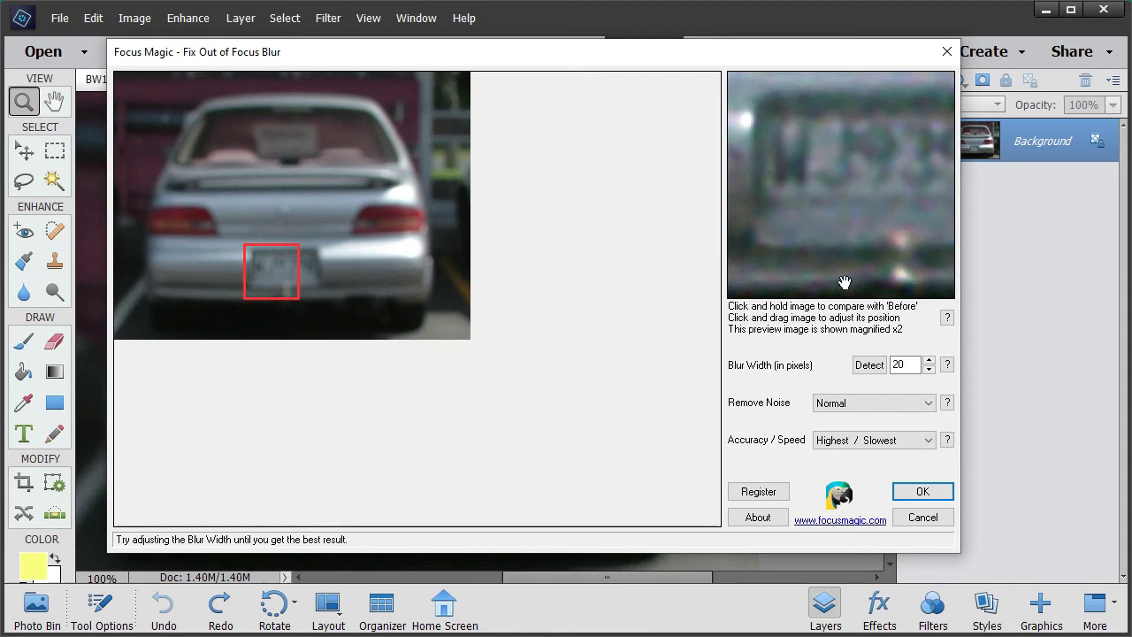
click(922, 521)
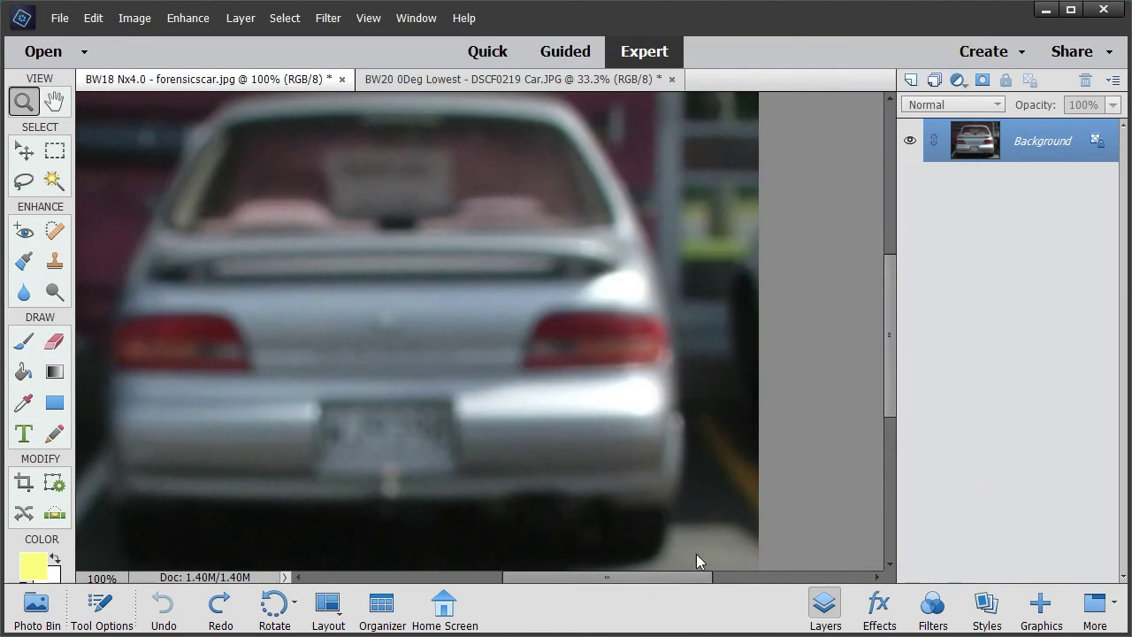
Switch to the red car photo DSCF0219 Car.JPG from the Photo Bin, then hide the bin
click(46, 608)
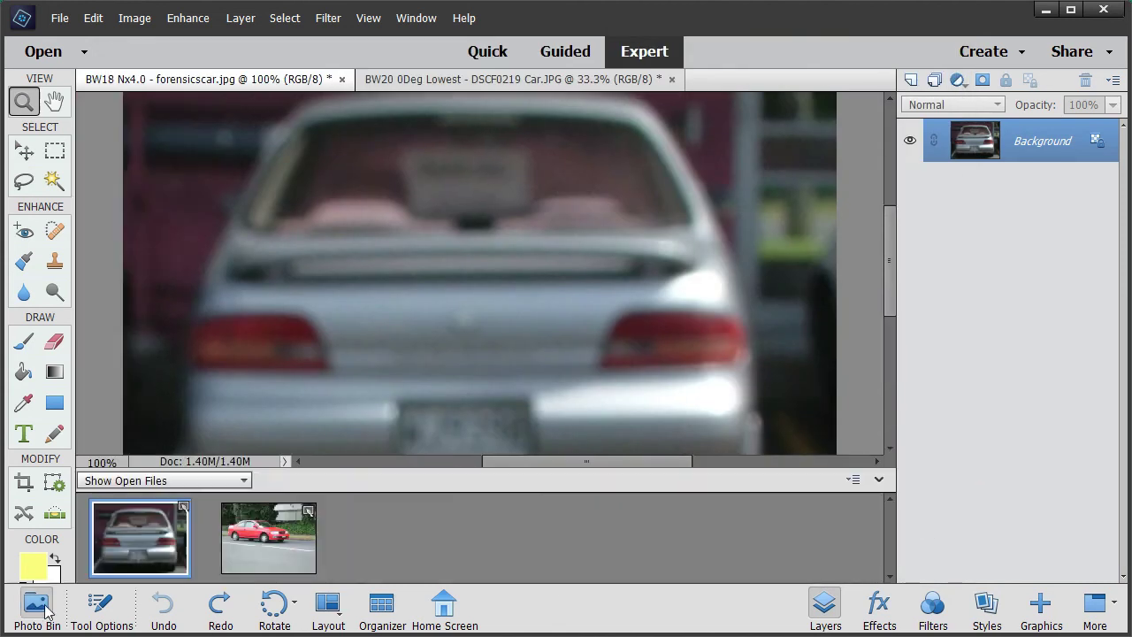
click(270, 549)
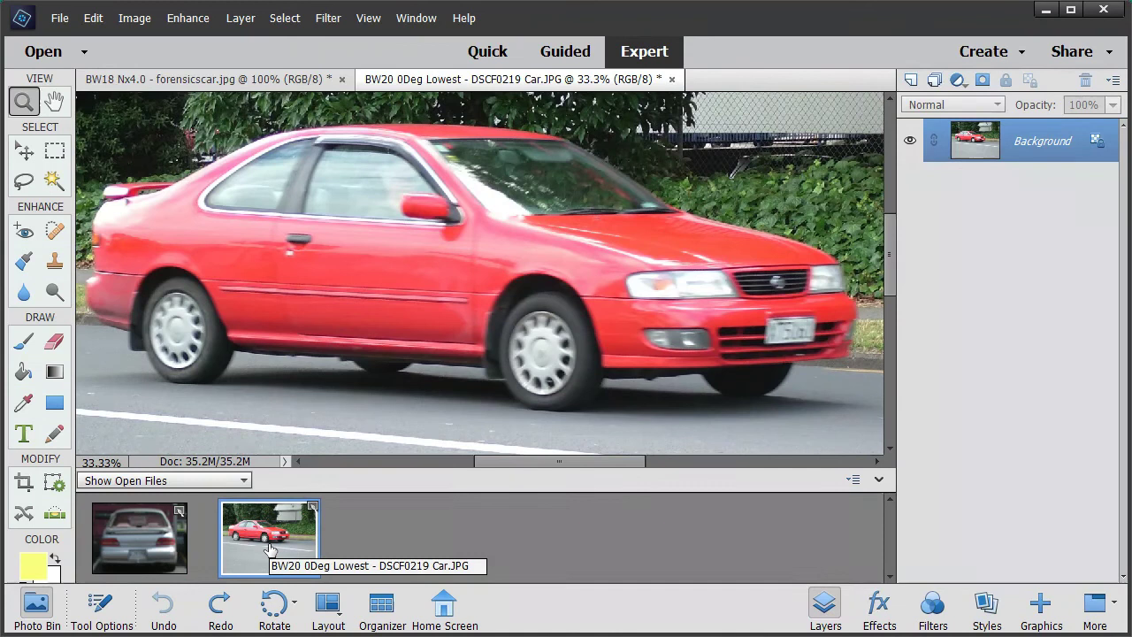
click(878, 478)
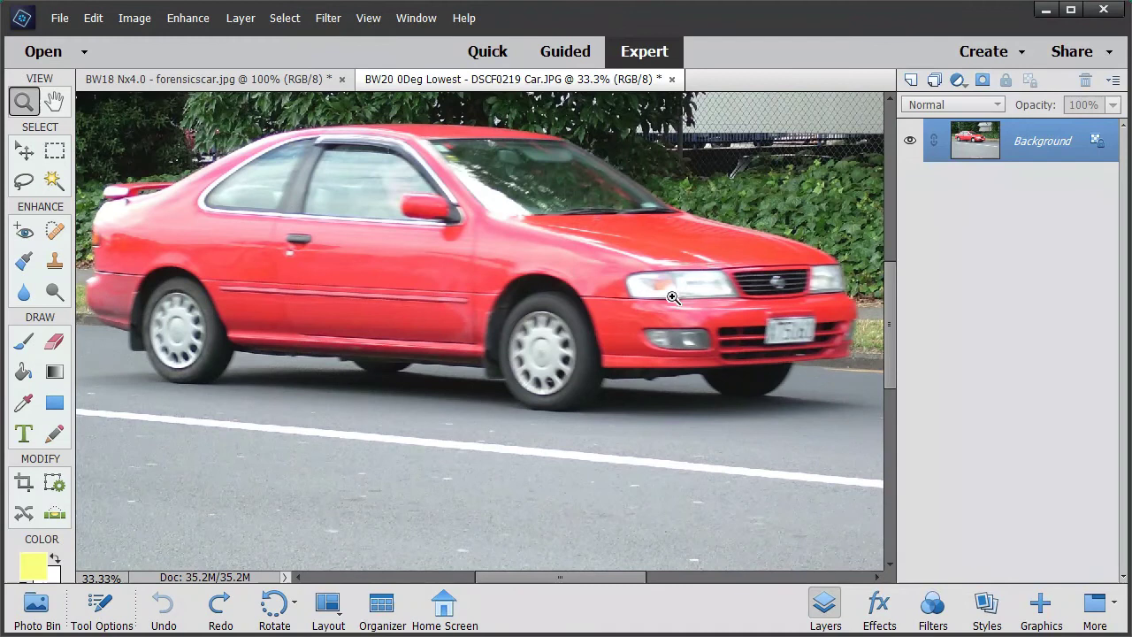
Open Focus Magic's Fix Motion Blur and test it on the red car's plate
click(329, 20)
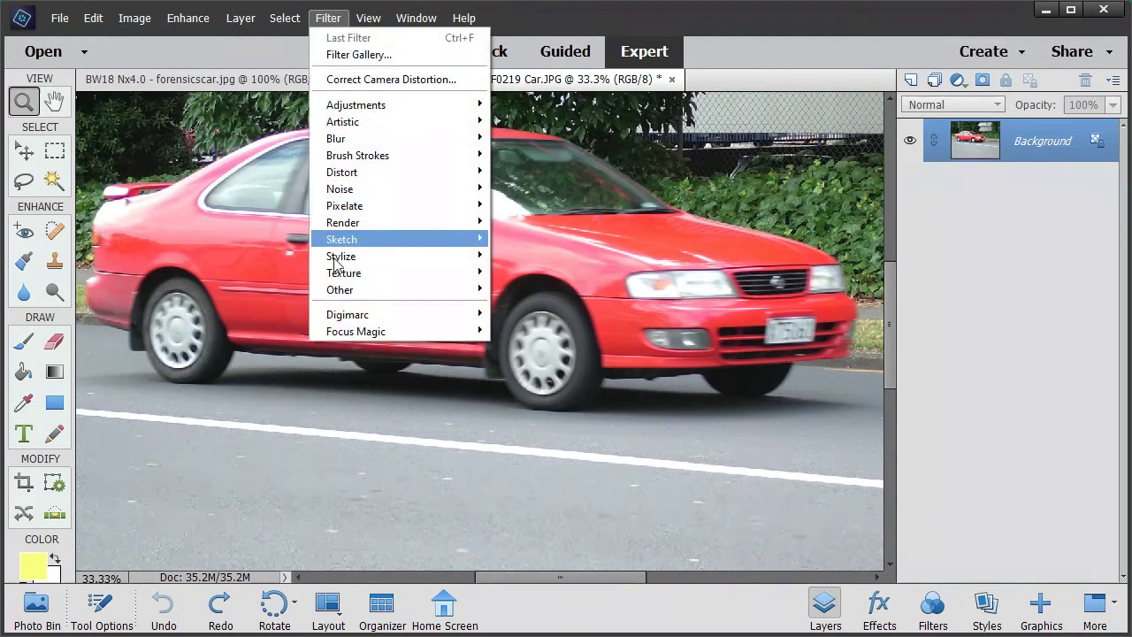
mouse_move(467, 338)
click(523, 331)
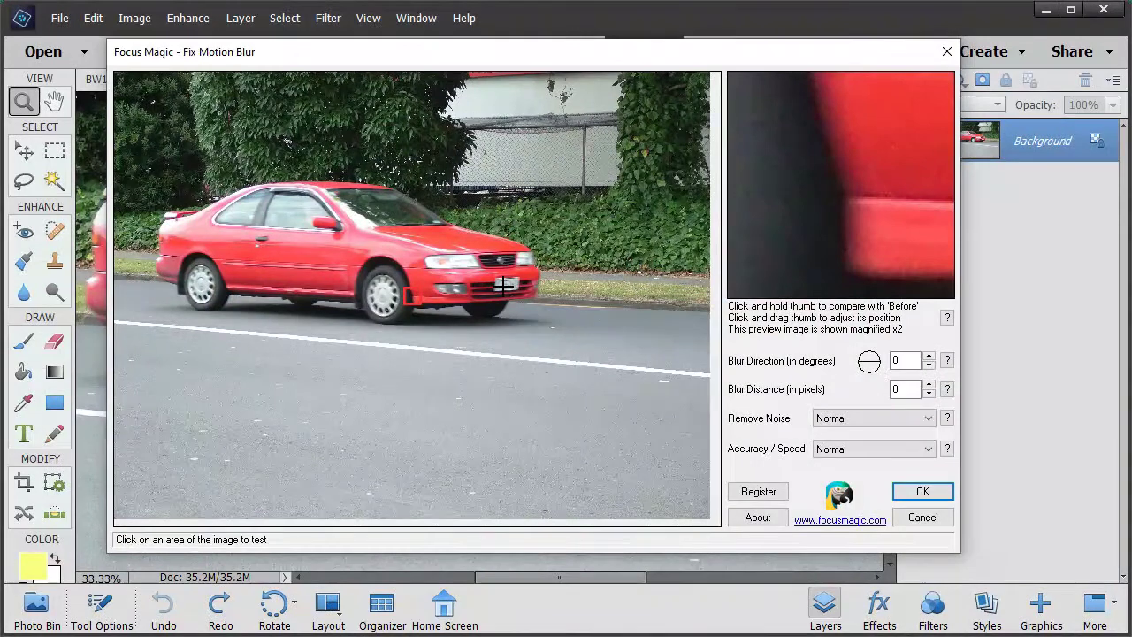
click(502, 286)
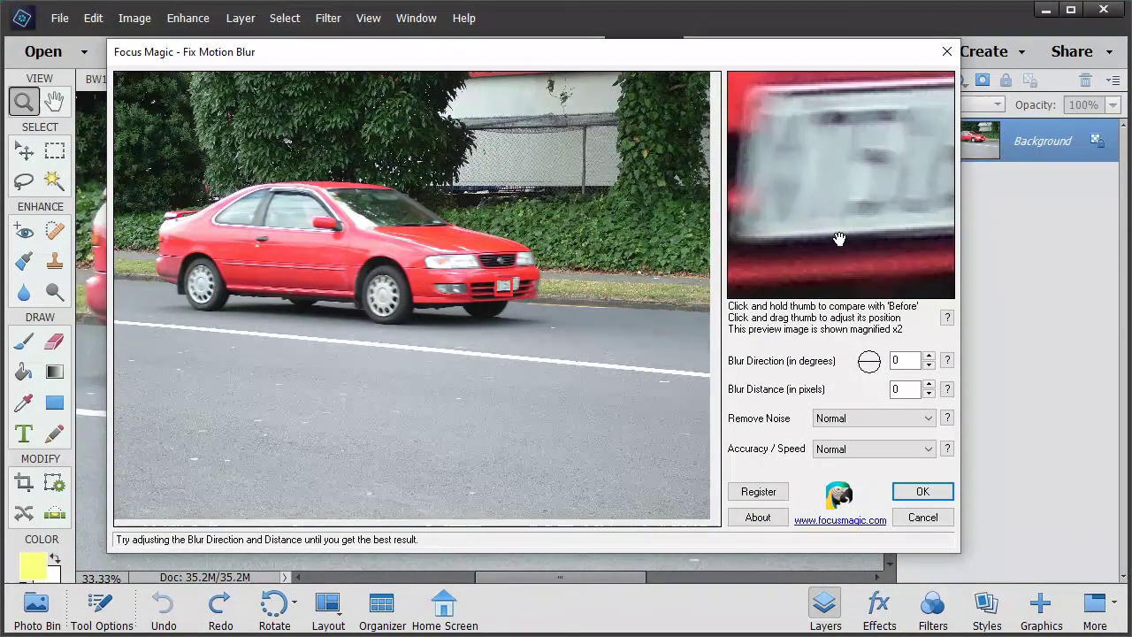
Raise the motion blur distance step by step to 20 pixels
click(928, 383)
click(929, 384)
click(928, 384)
click(929, 384)
click(928, 384)
click(928, 383)
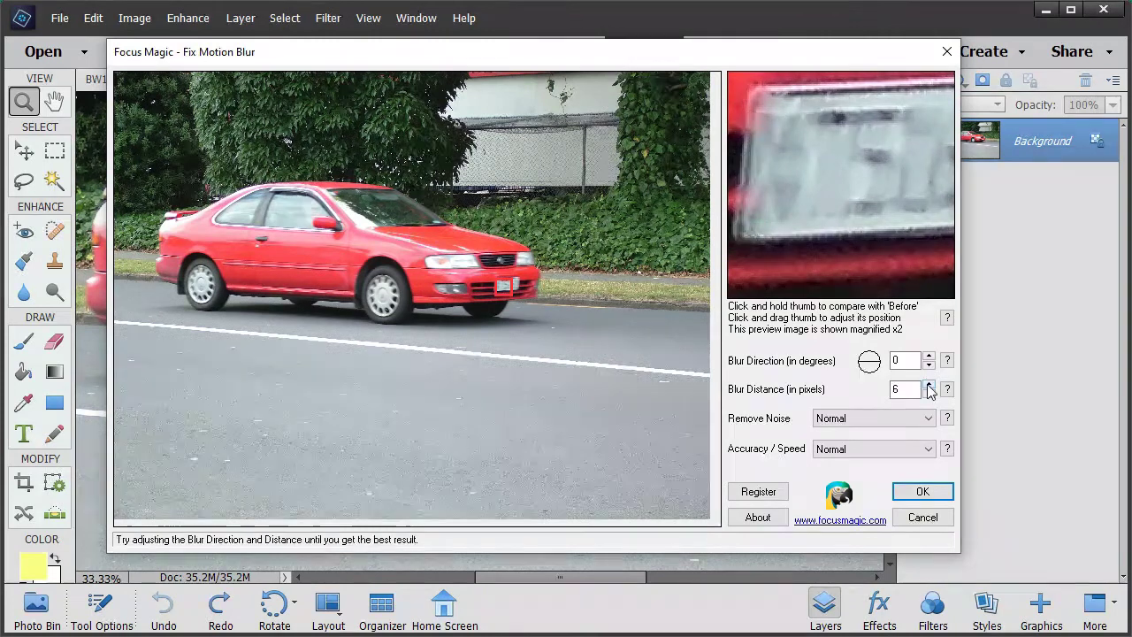
click(928, 384)
click(929, 385)
click(929, 385)
click(929, 385)
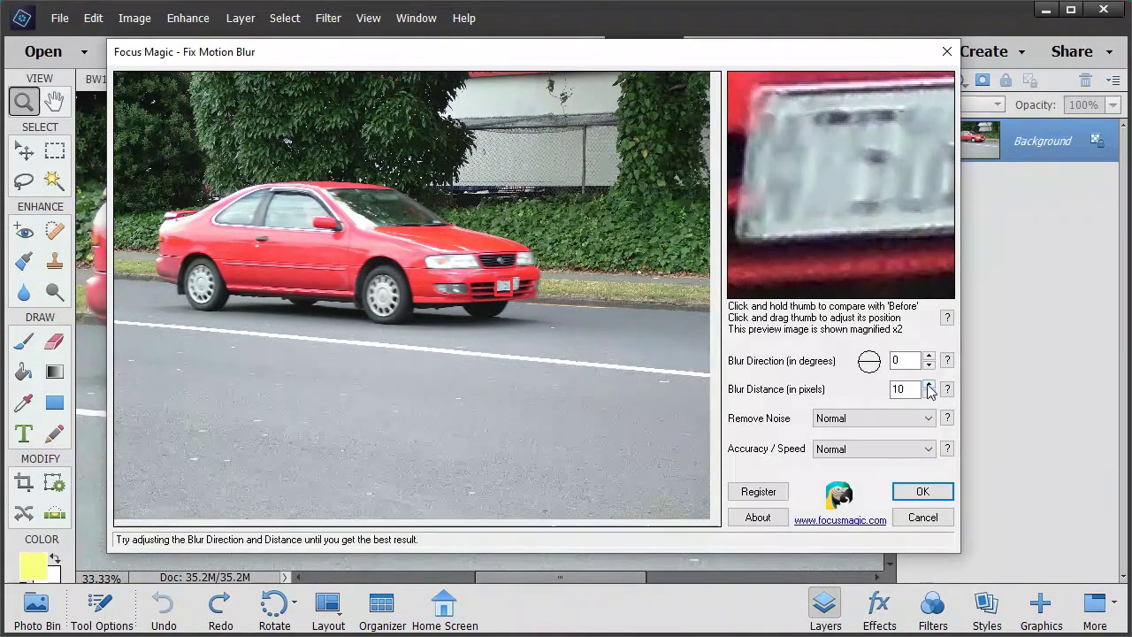
click(929, 385)
click(928, 385)
click(928, 385)
click(929, 384)
click(928, 385)
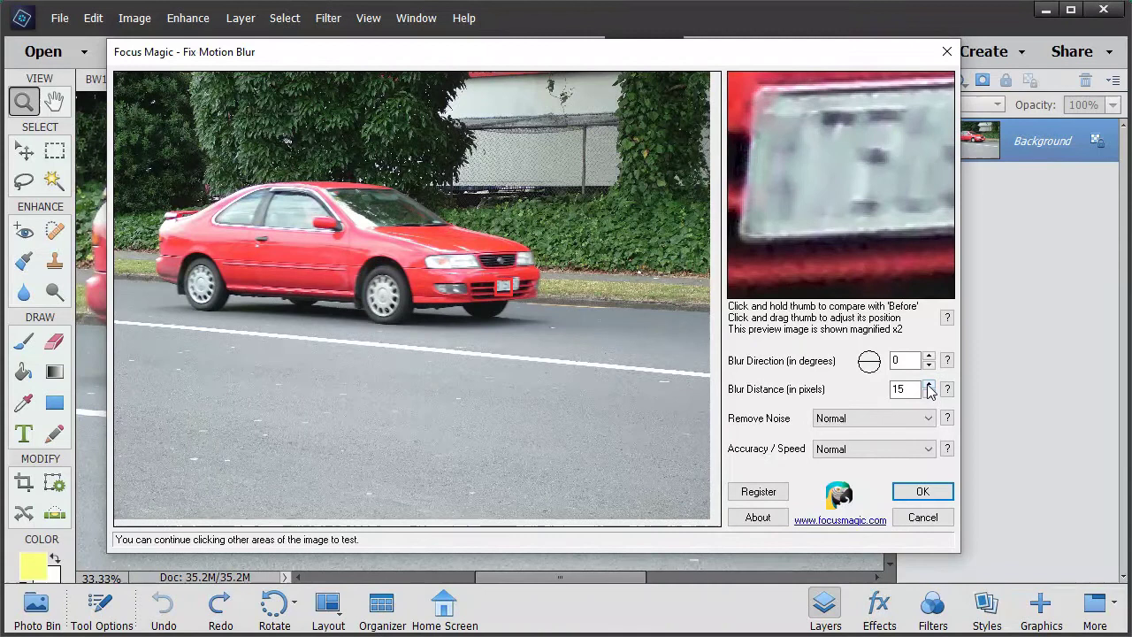
click(928, 385)
click(929, 385)
click(929, 385)
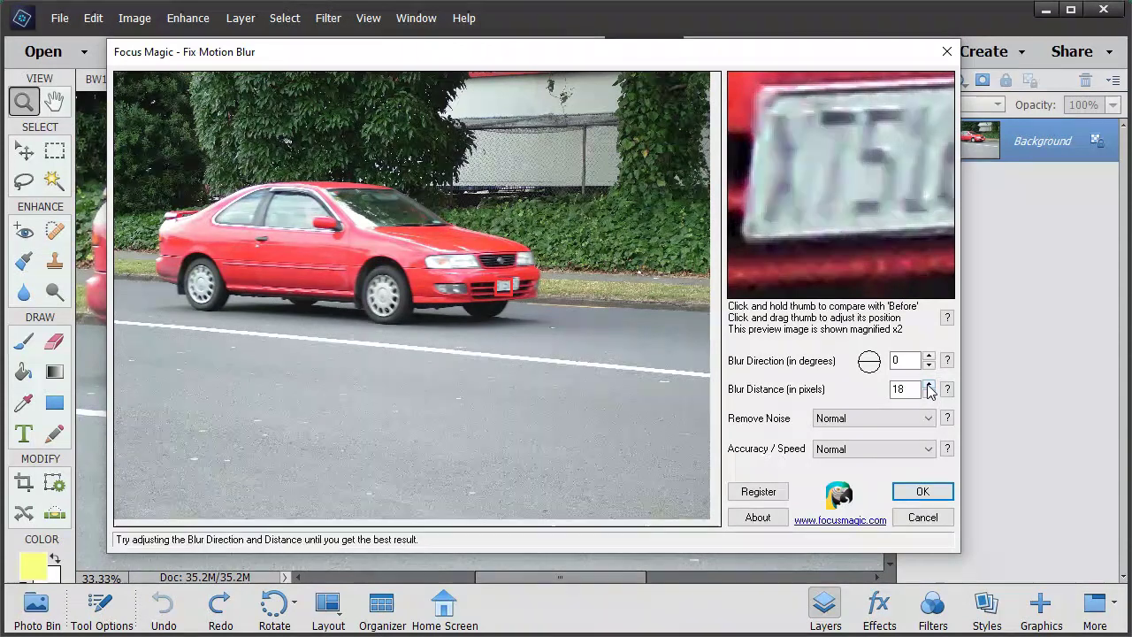
click(928, 384)
click(929, 384)
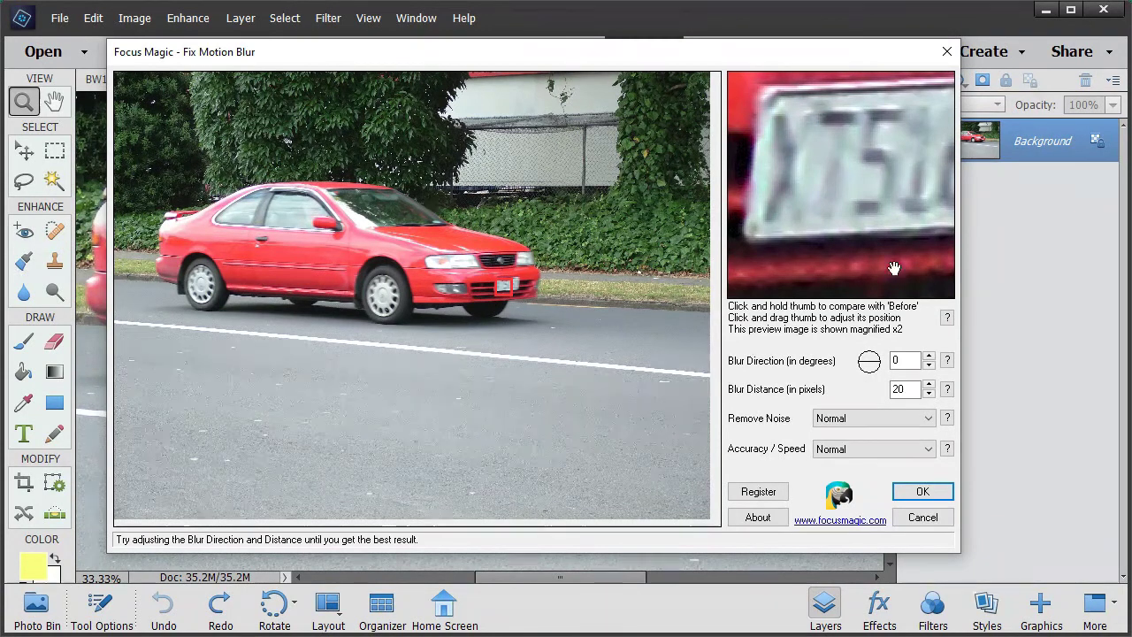
Test the fix on the grille emblem, compare with the original, then cancel without applying
click(502, 260)
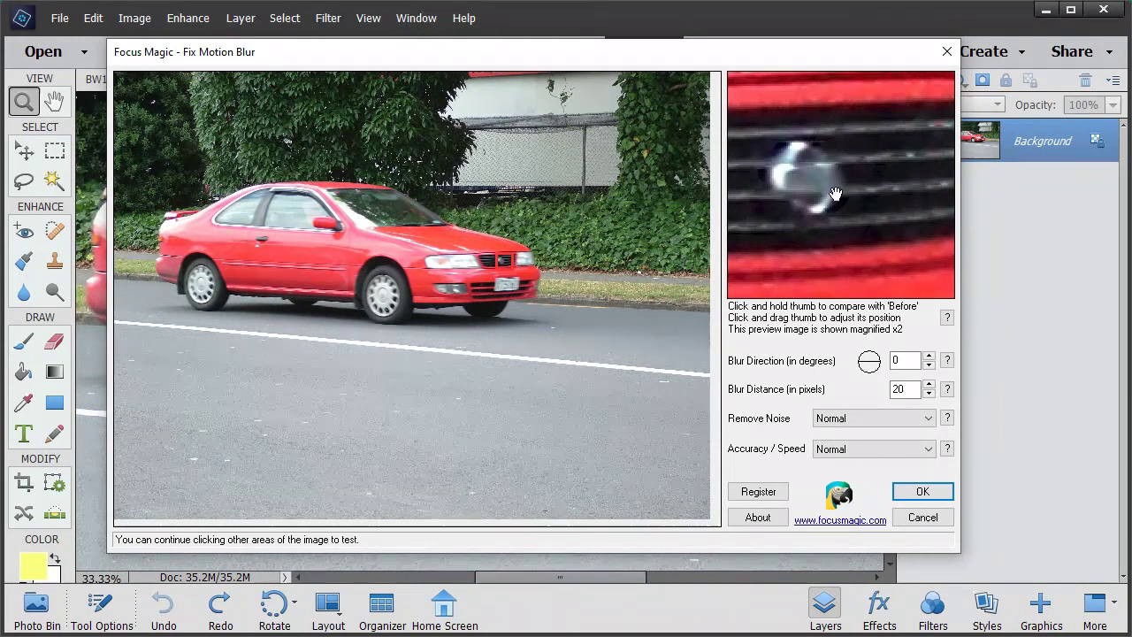
click(817, 235)
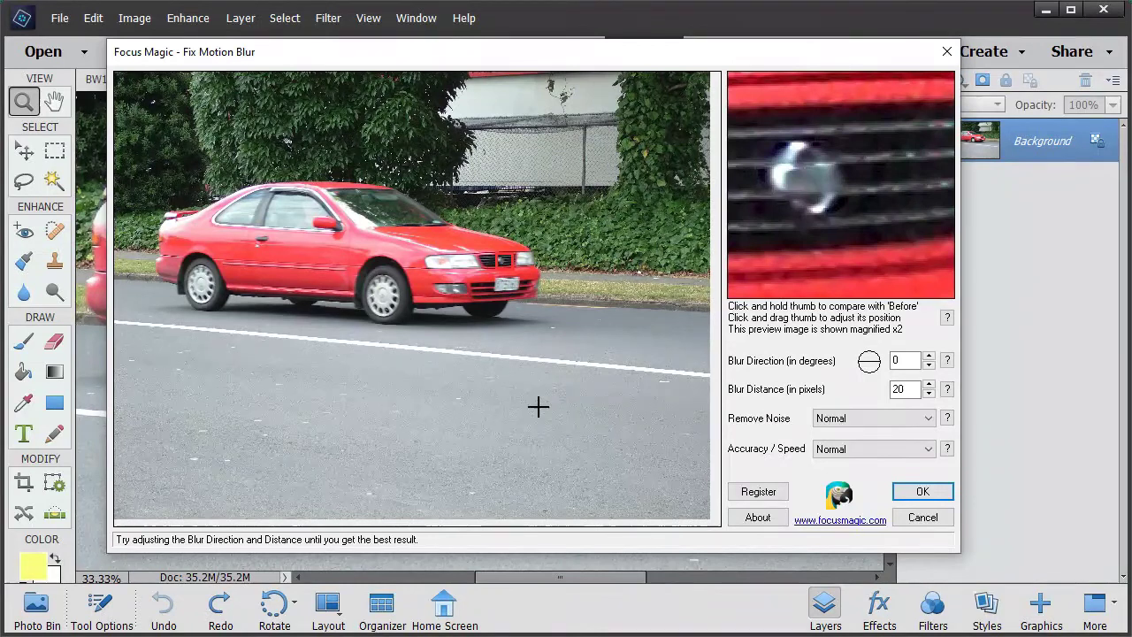
click(923, 518)
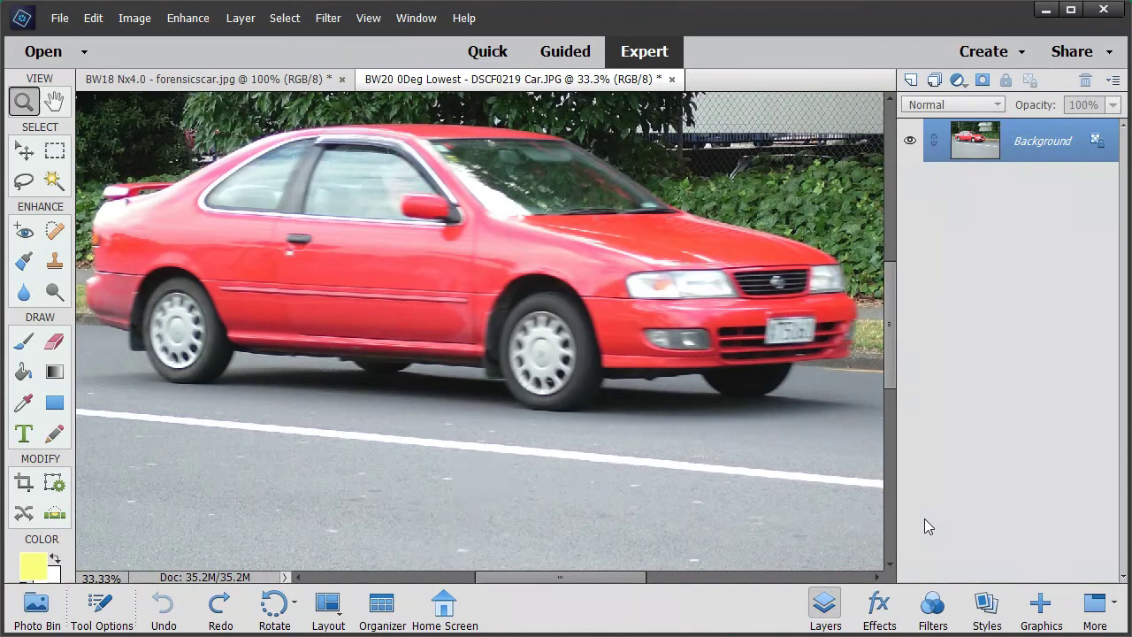
Switch to forensicscar.jpg, shrink it to 50 percent width in Image Size, and zoom in on the plate
click(32, 619)
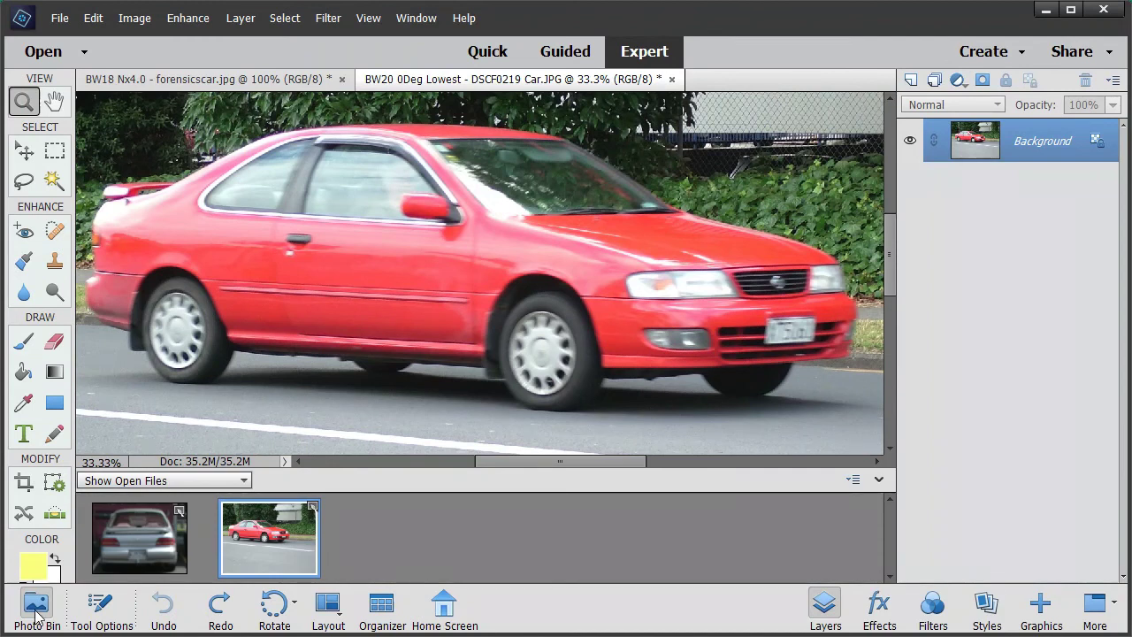
click(124, 548)
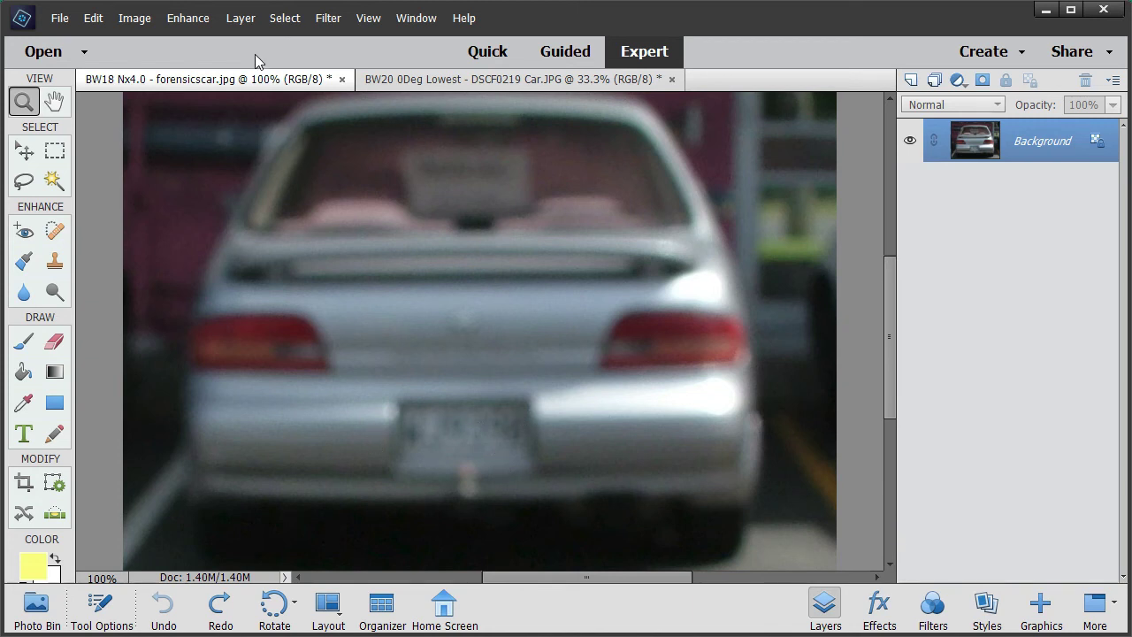
click(138, 21)
mouse_move(157, 124)
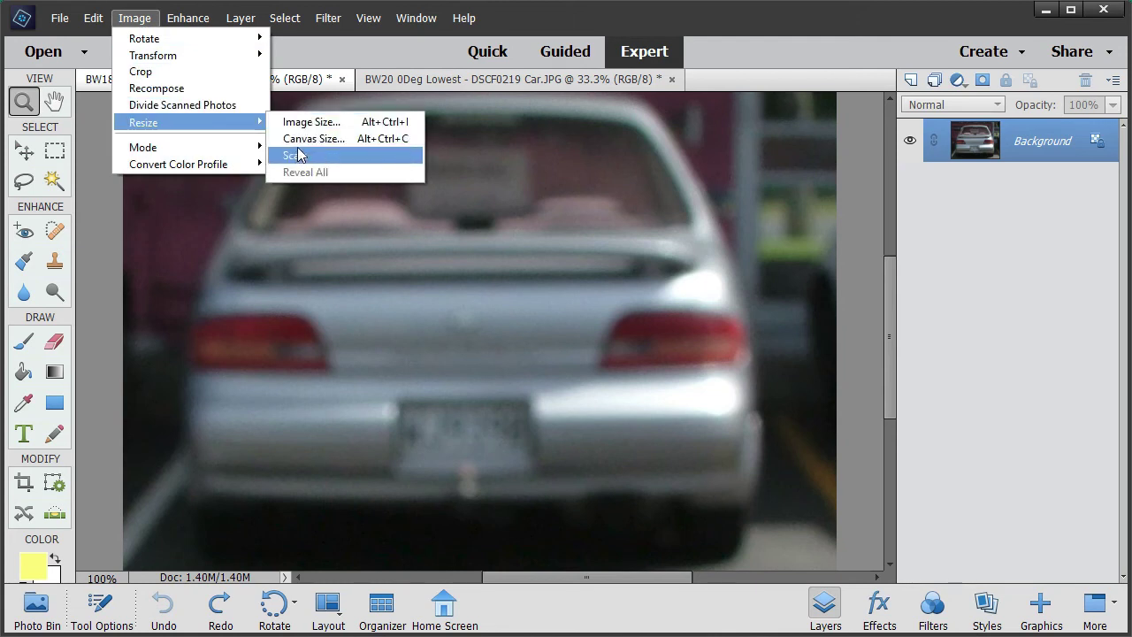
click(305, 124)
click(308, 280)
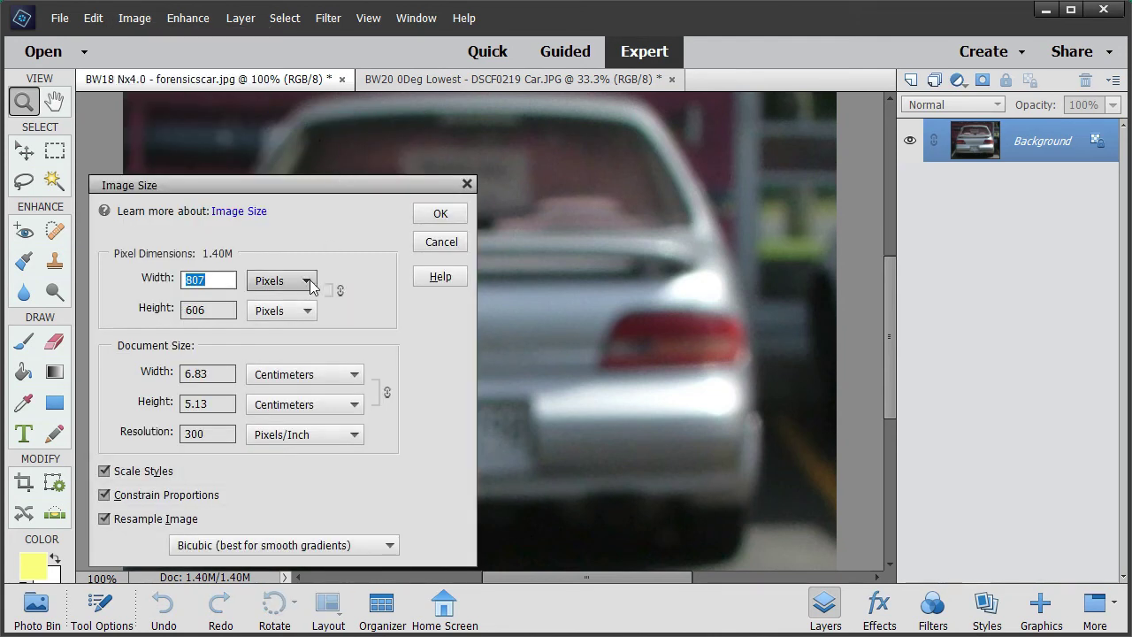
click(295, 298)
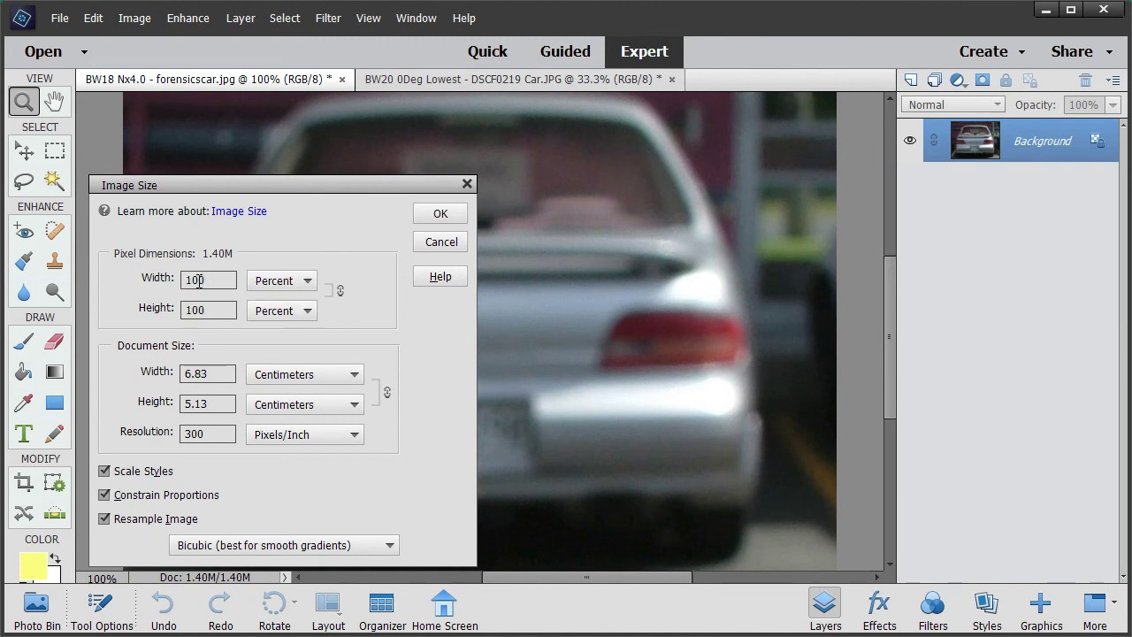
drag(199, 281, 183, 279)
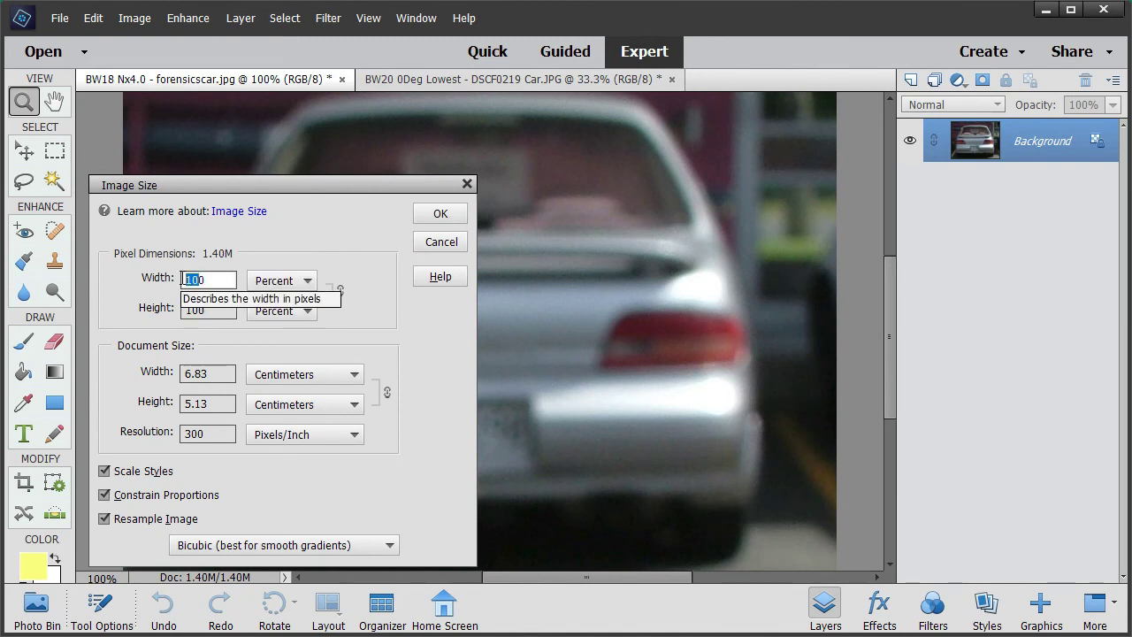
text(50)
click(440, 215)
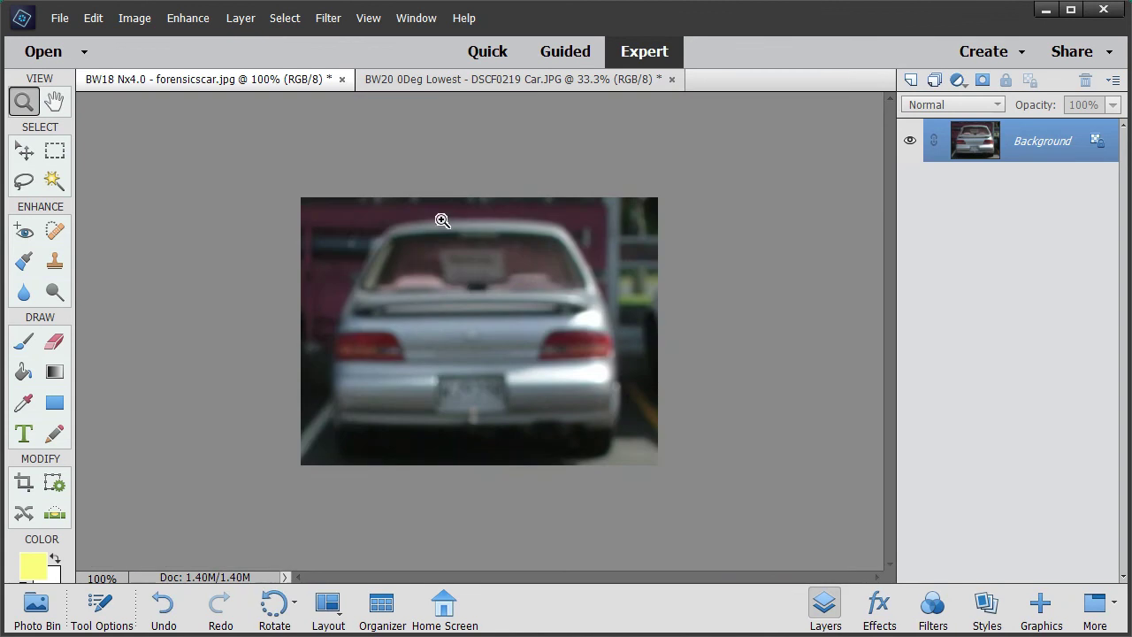
click(472, 396)
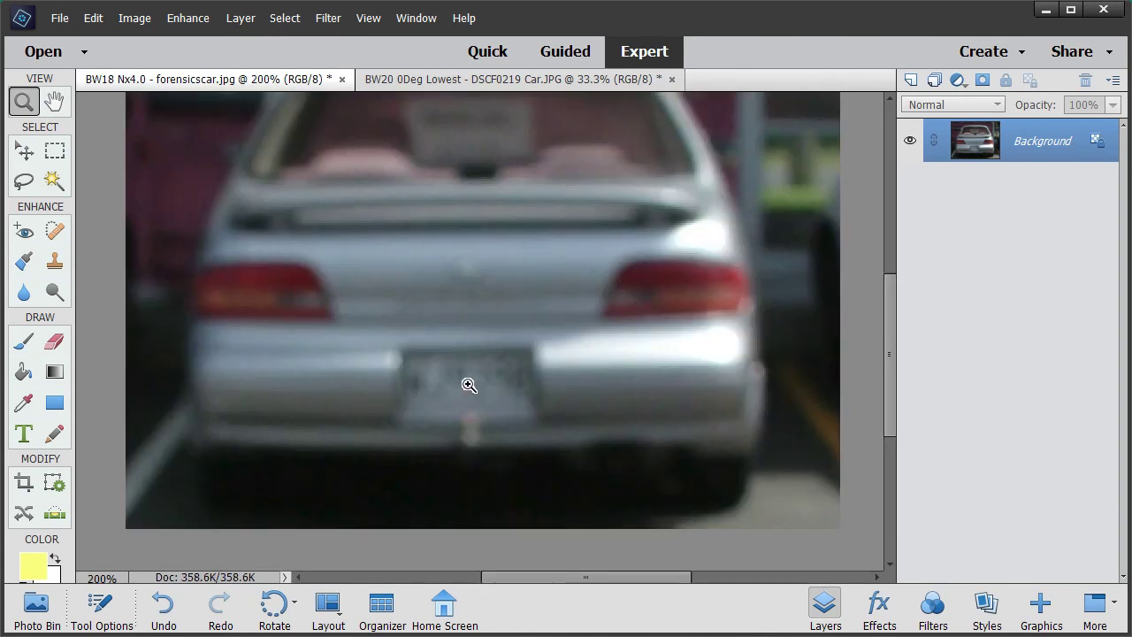
Run Focus Magic's Fix Out-of-Focus Blur on the halved photo, testing the plate at blur width 10
click(326, 17)
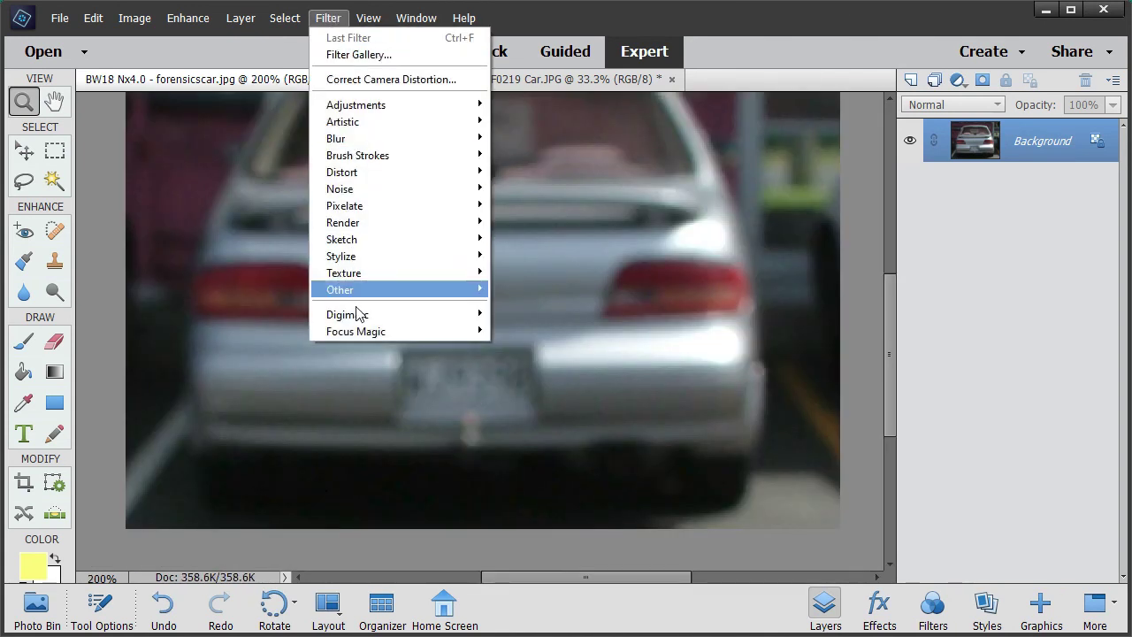
mouse_move(366, 334)
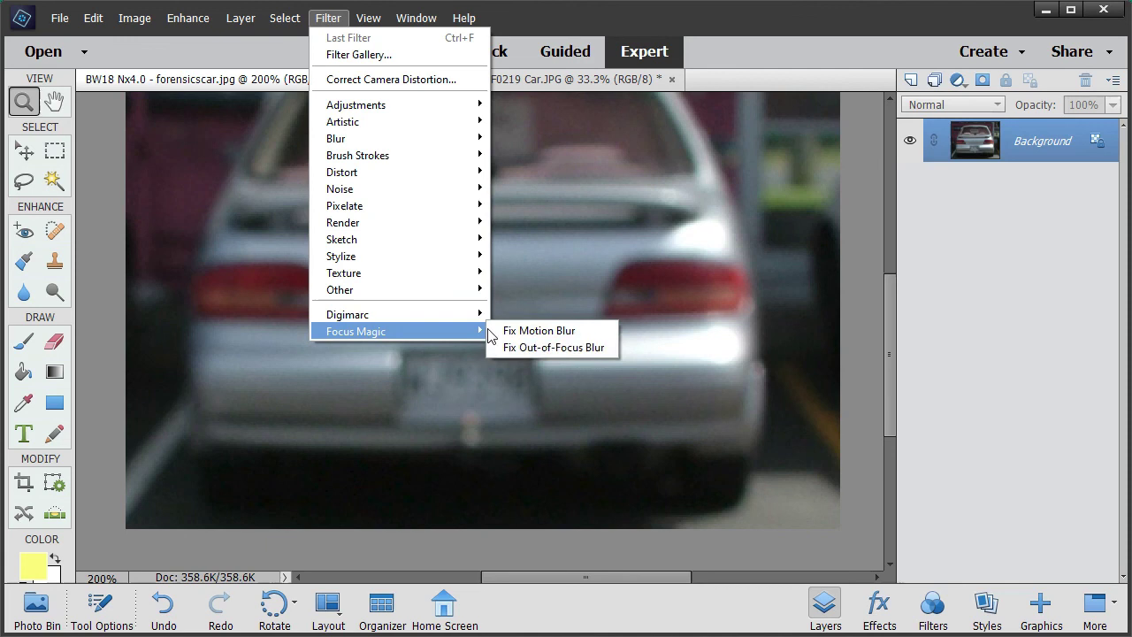
click(527, 347)
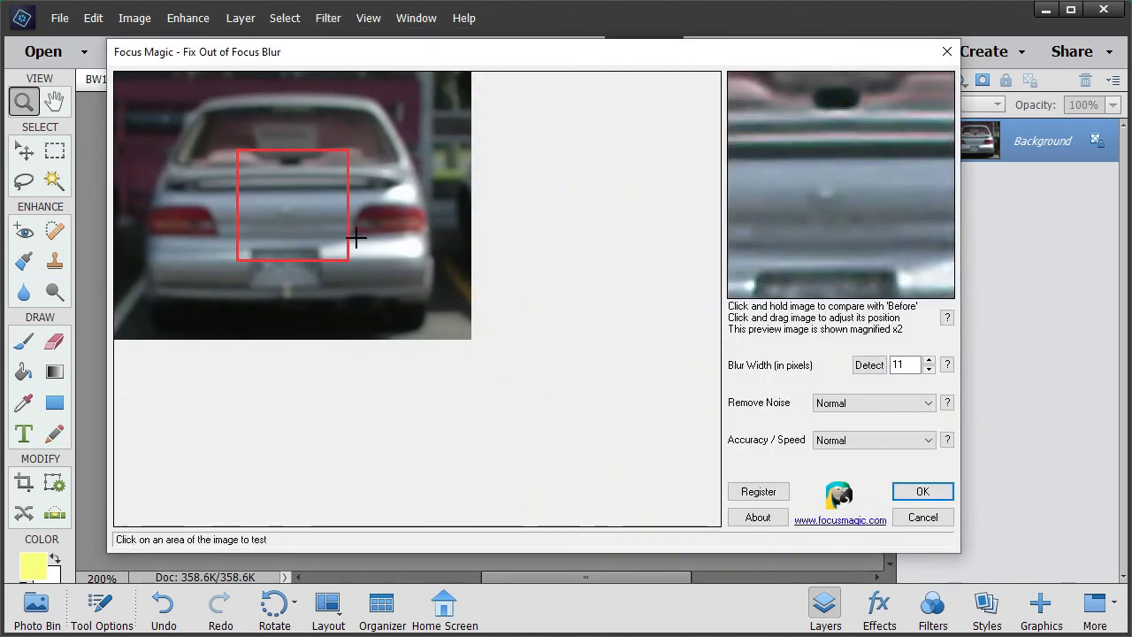
click(288, 261)
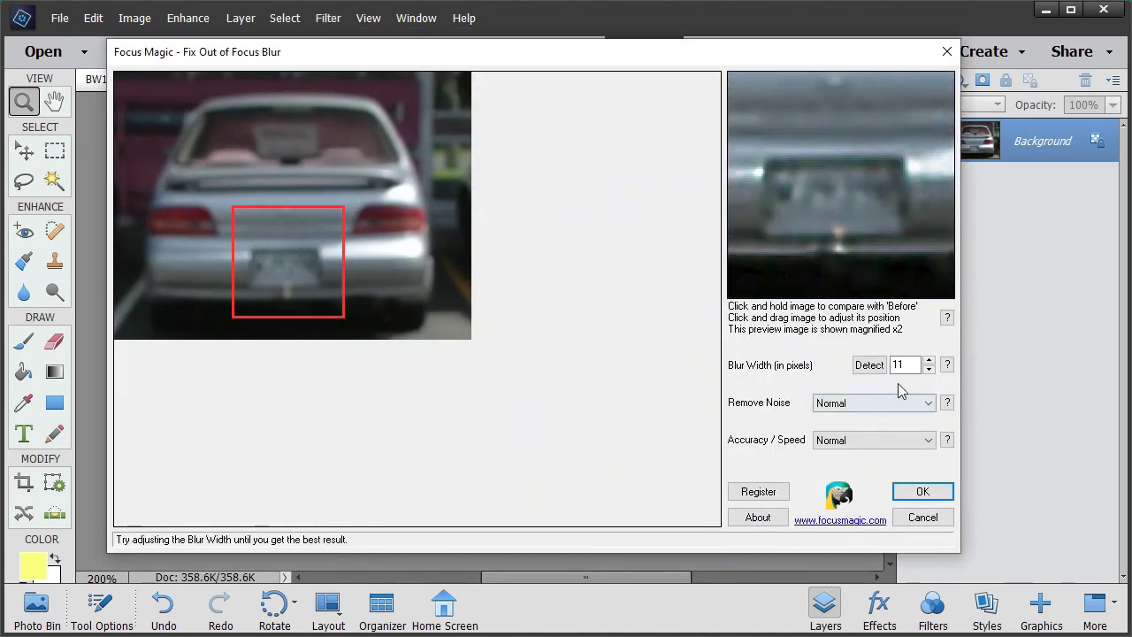
click(929, 369)
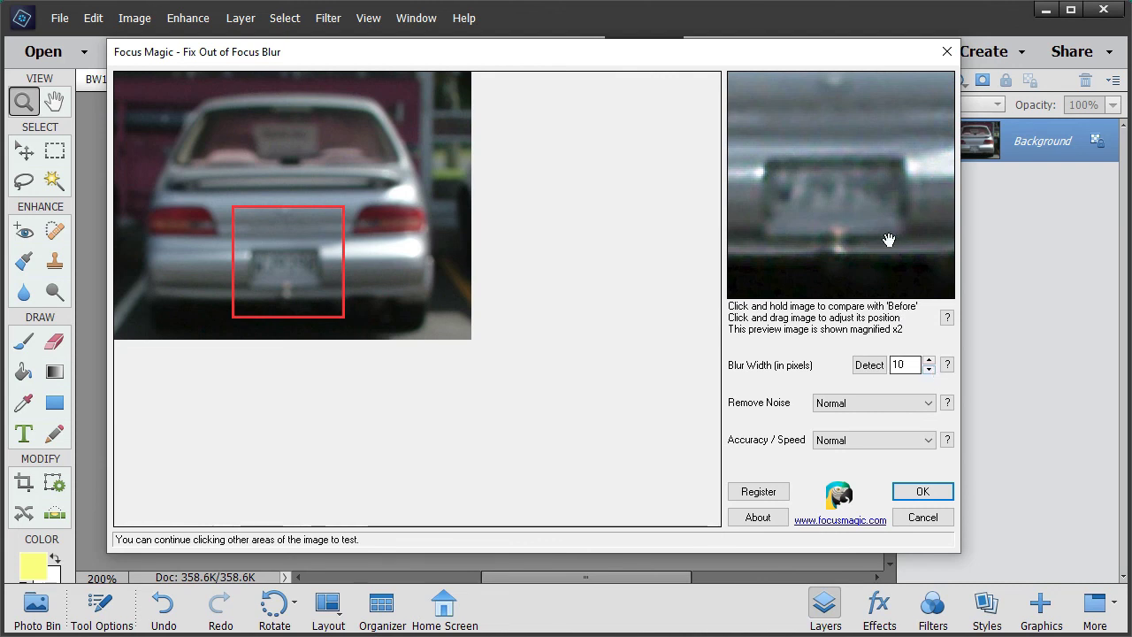
Cancel Focus Magic and halve forensicscar.jpg again to 50 percent width in Image Size
click(922, 518)
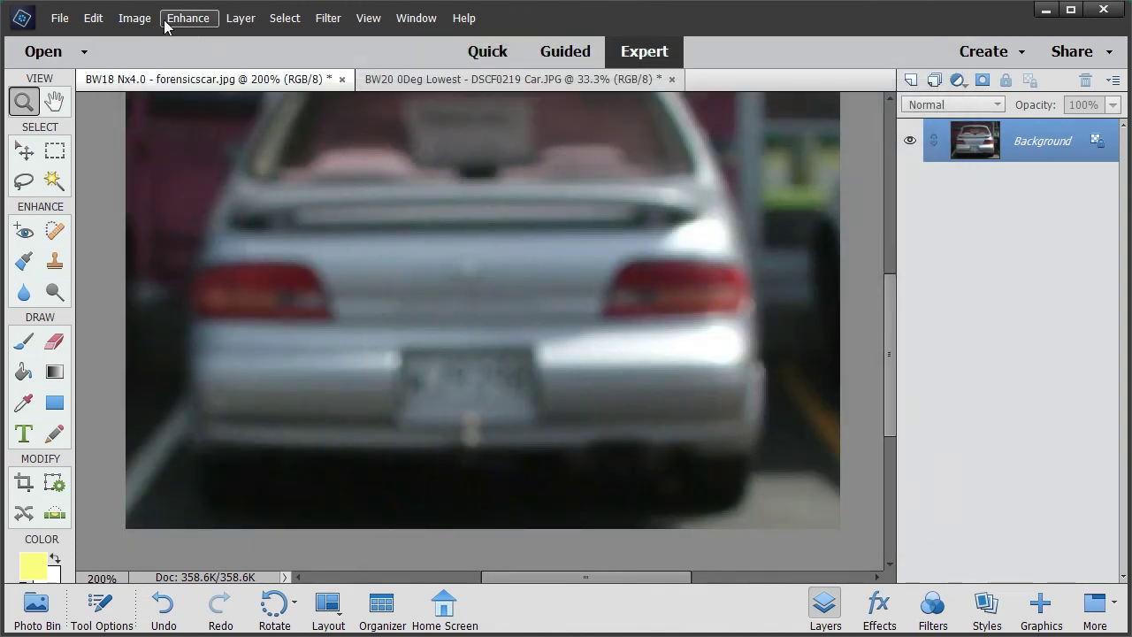
click(137, 25)
mouse_move(174, 124)
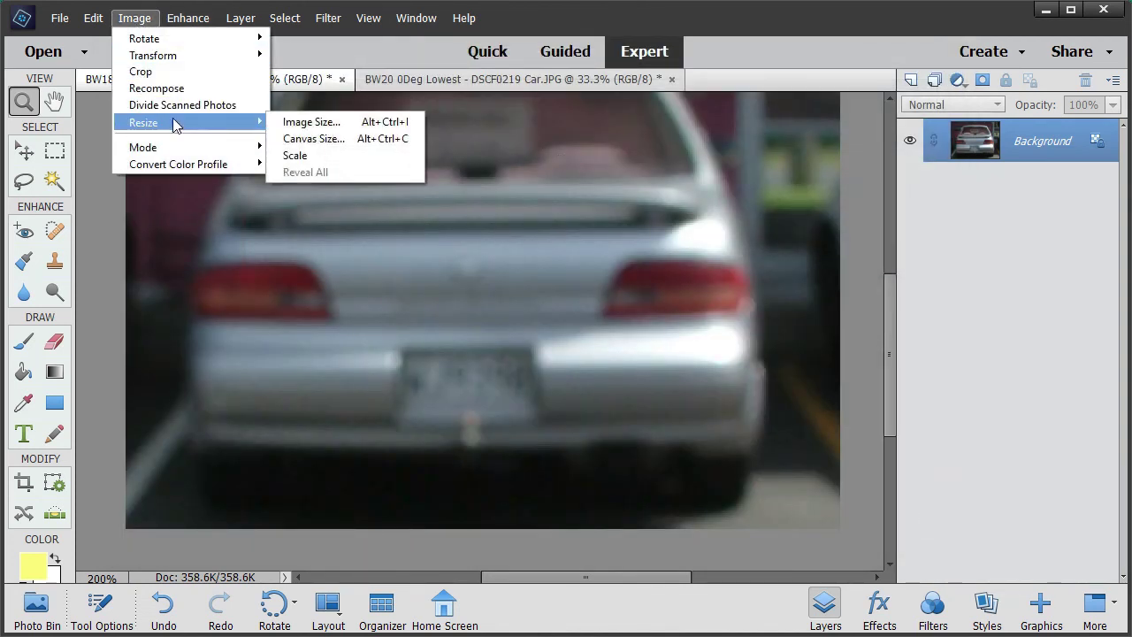
click(309, 125)
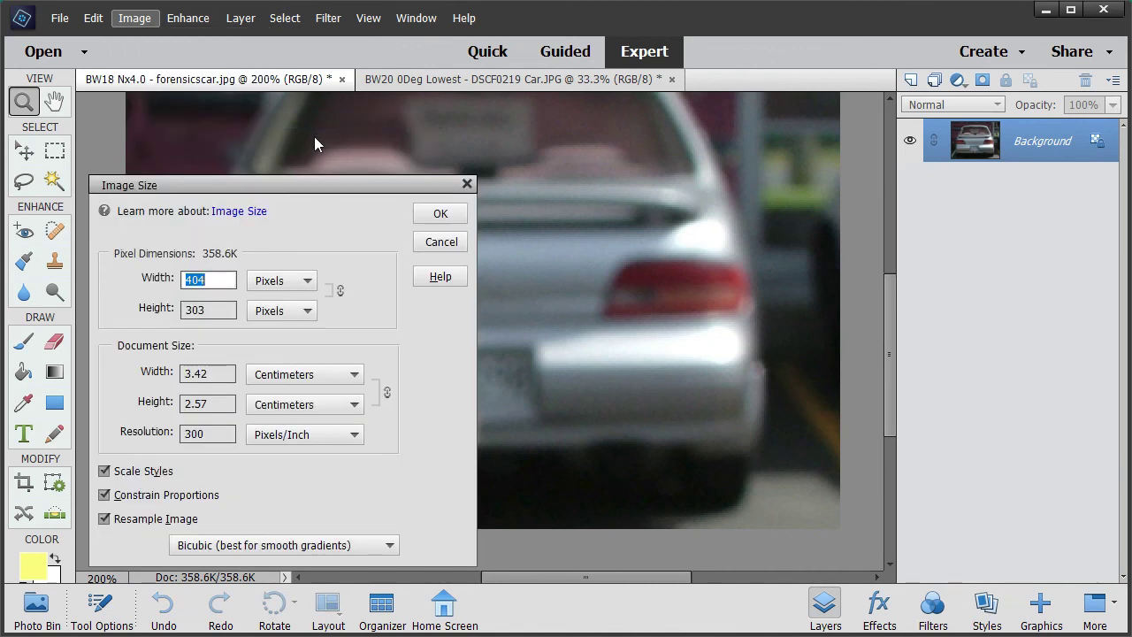
click(302, 287)
click(287, 296)
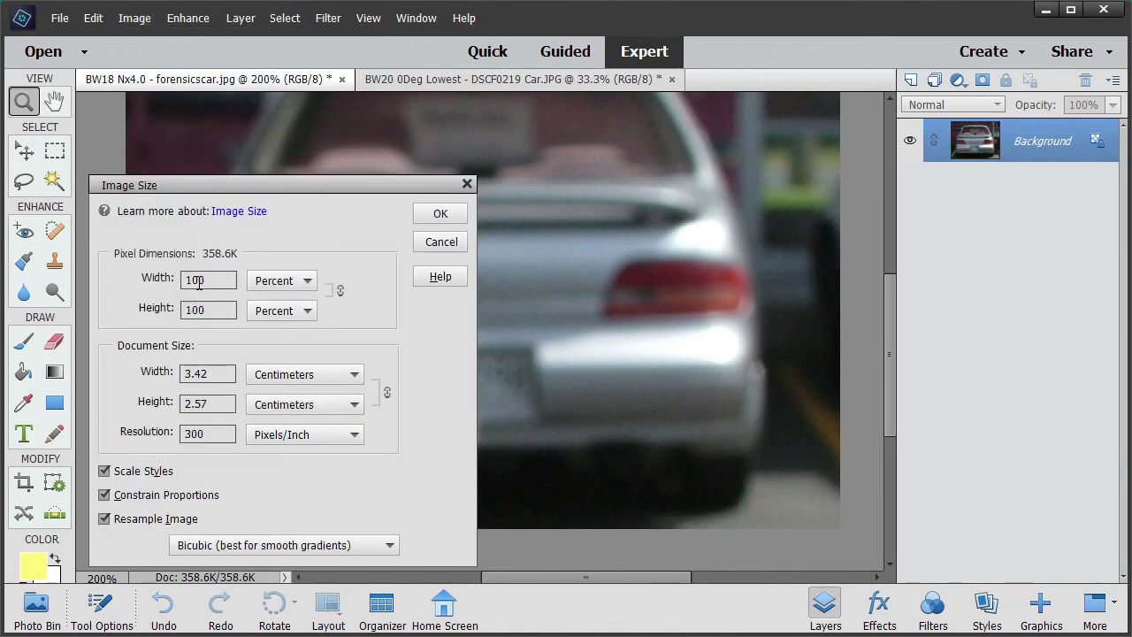
double_click(199, 283)
text(50)
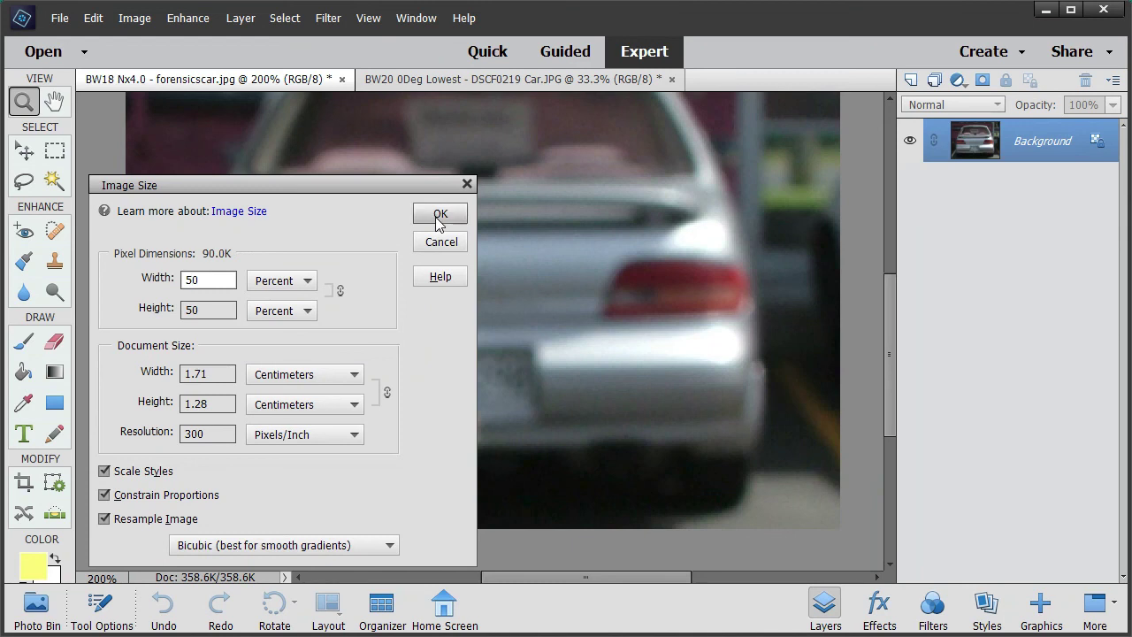
click(440, 217)
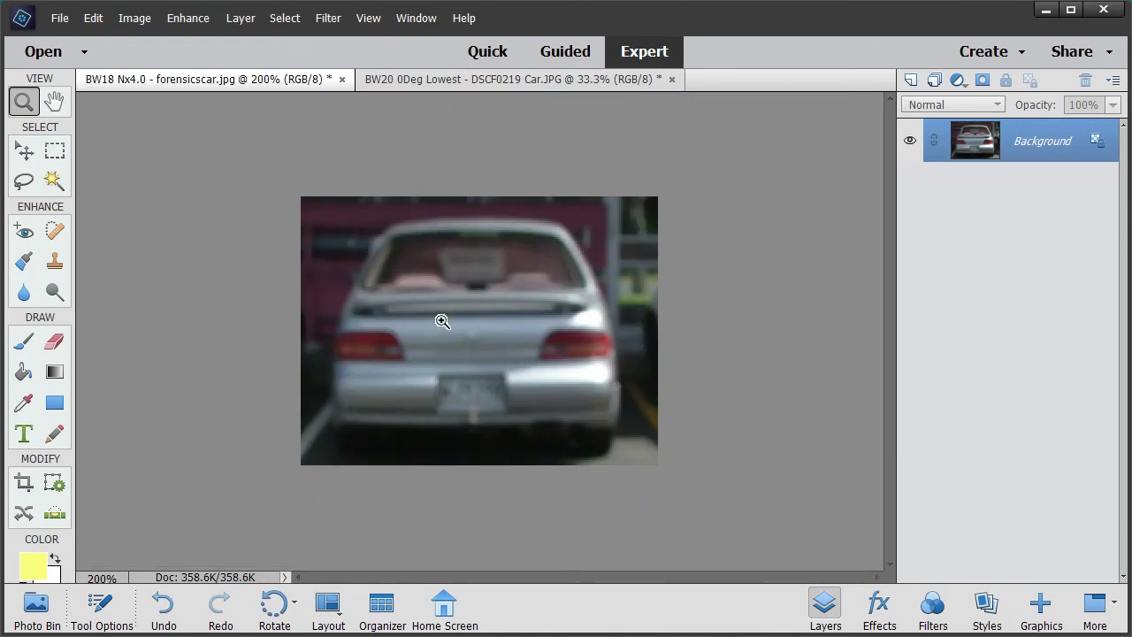
Zoom in to 300% on the smaller photo and open the Filter menu
click(460, 396)
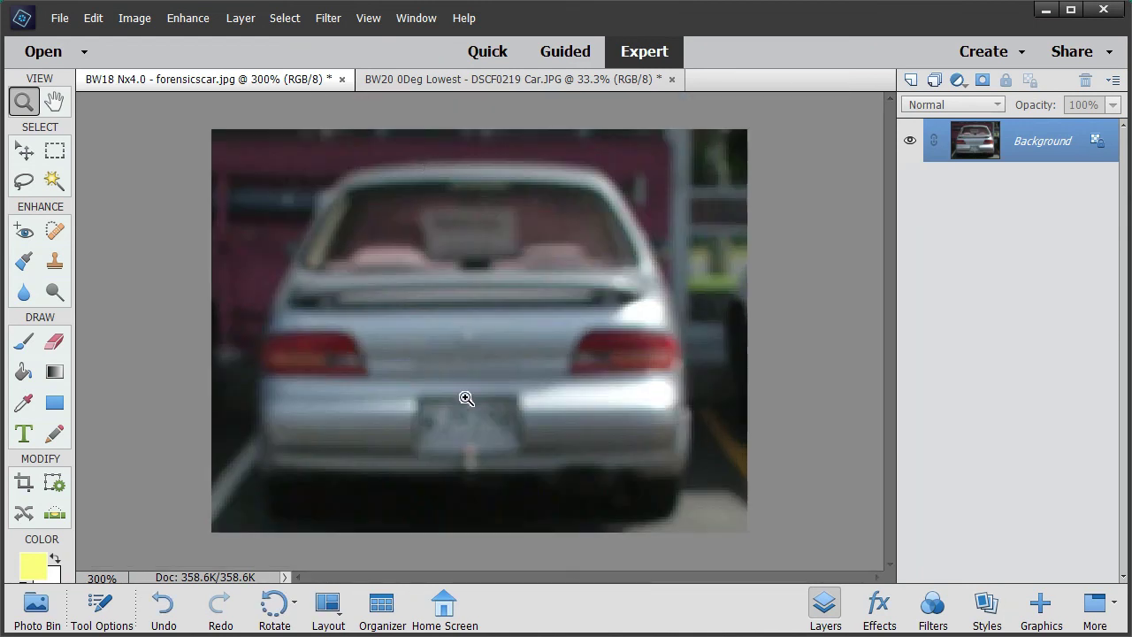
click(327, 19)
mouse_move(406, 332)
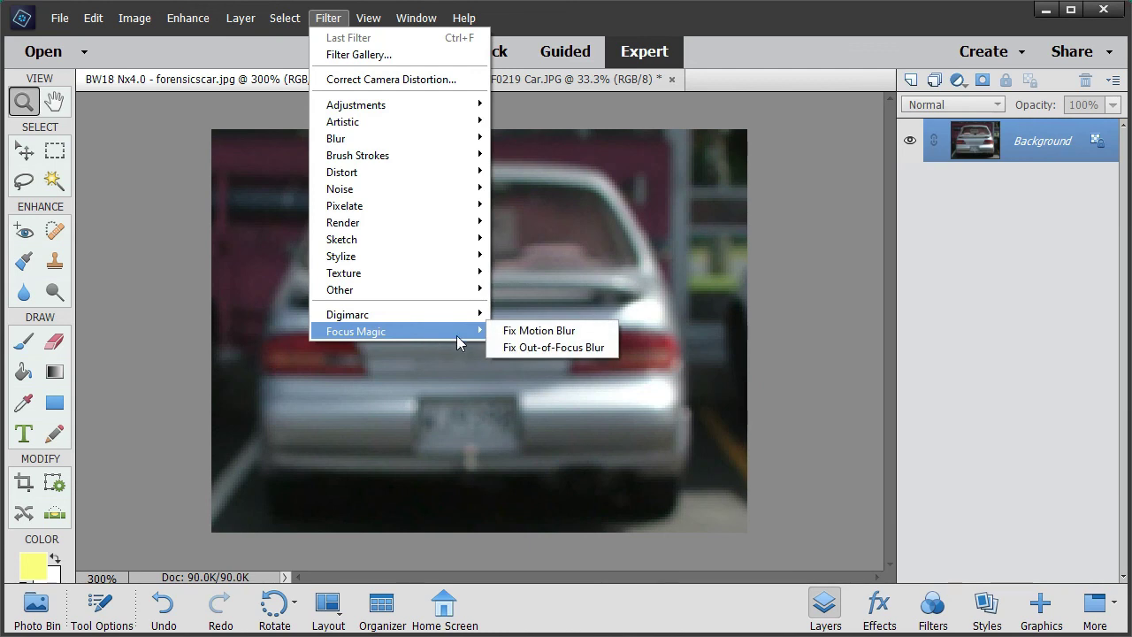
click(528, 348)
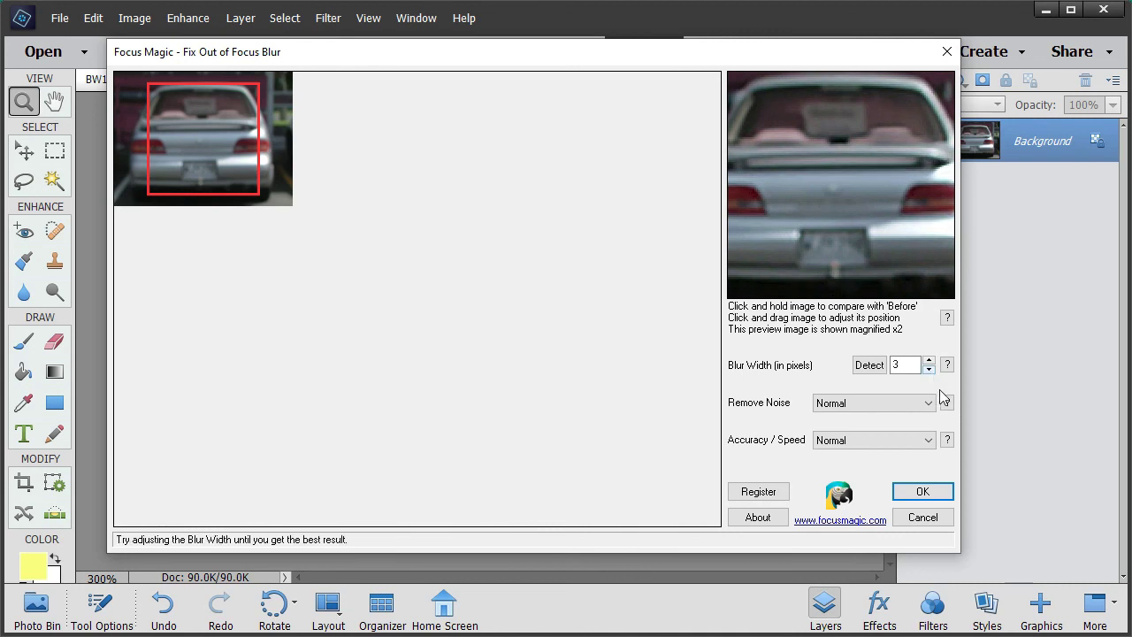
click(929, 360)
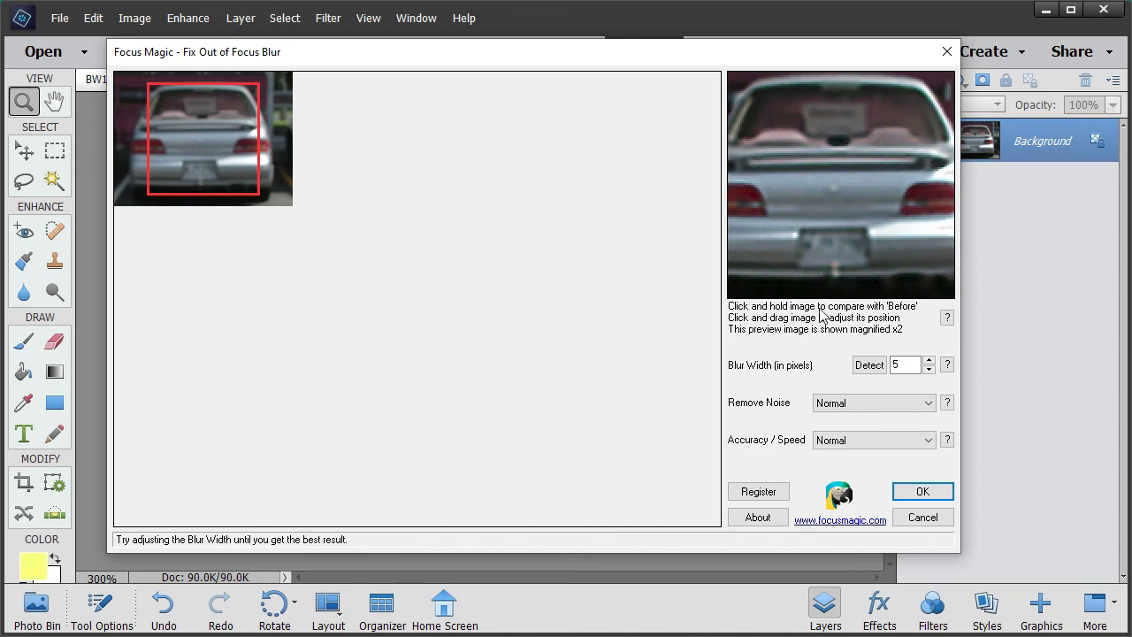
click(810, 273)
click(923, 517)
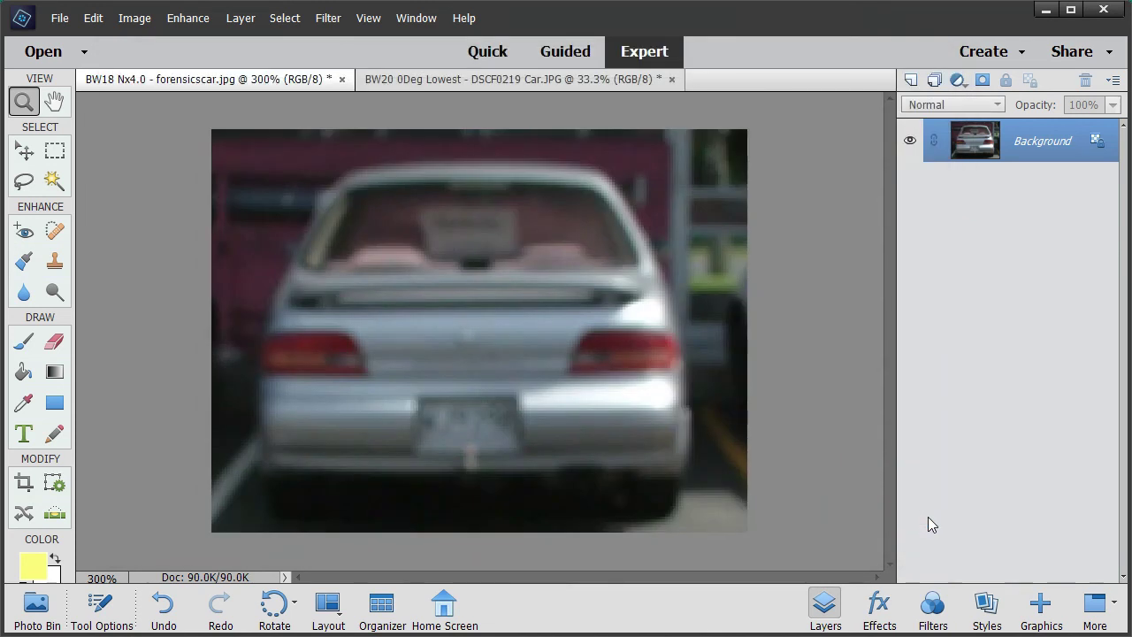